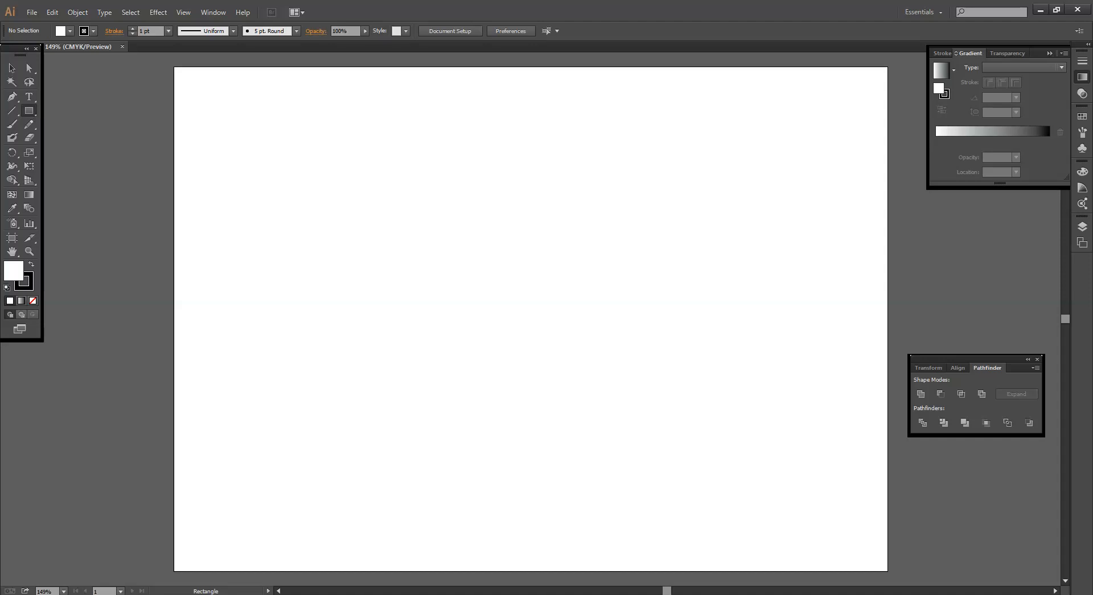
Step: Draw a circle about 135 pt across in the upper part of the artboard and fill it with red F20A41
{"action": "key", "text": "l"}
{"action": "left_click_drag", "start_coordinate": [386, 192], "coordinate": [489, 307]}
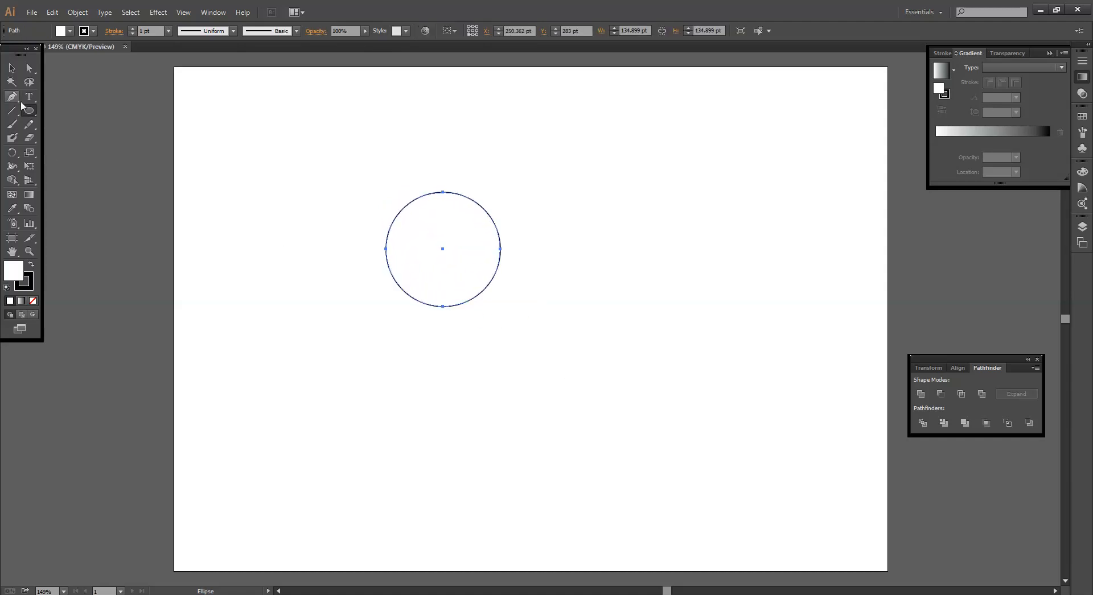
{"action": "double_click", "coordinate": [23, 271]}
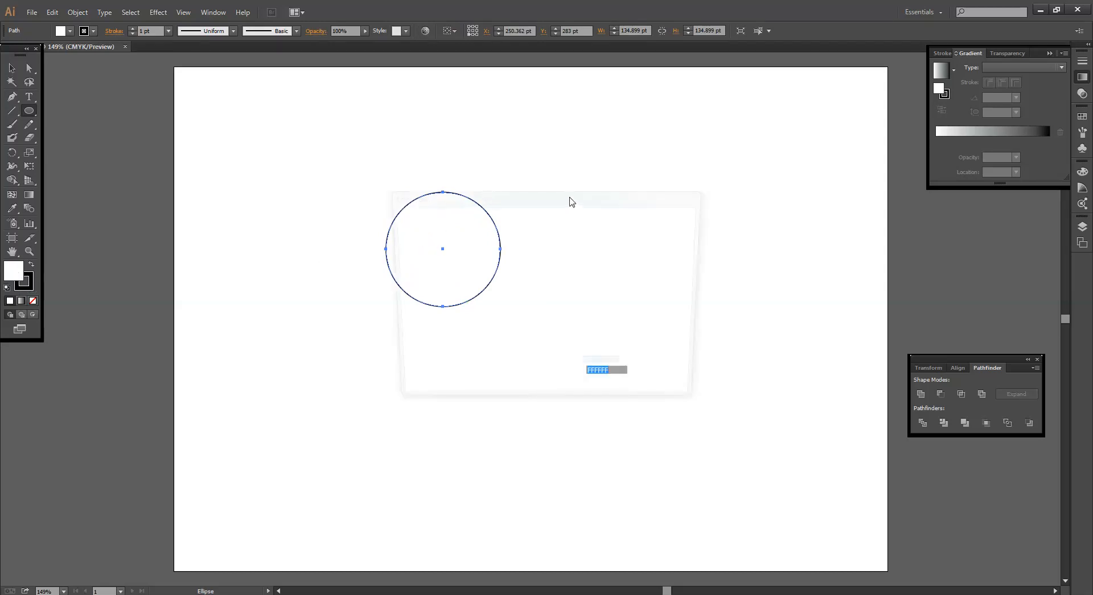
{"action": "left_click_drag", "start_coordinate": [571, 199], "coordinate": [349, 166]}
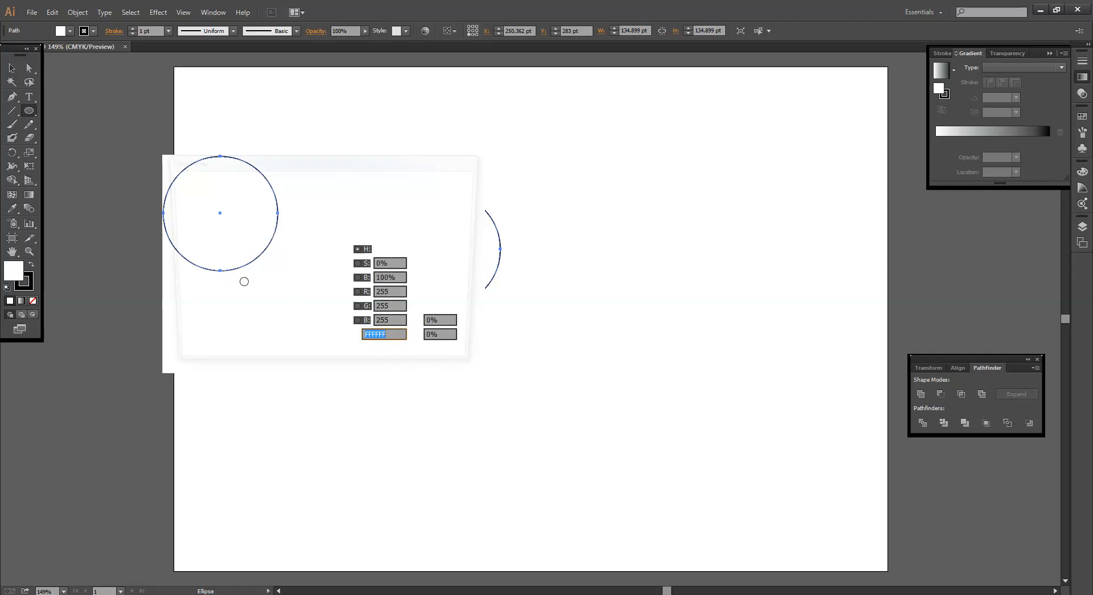
{"action": "left_click_drag", "start_coordinate": [327, 161], "coordinate": [197, 191]}
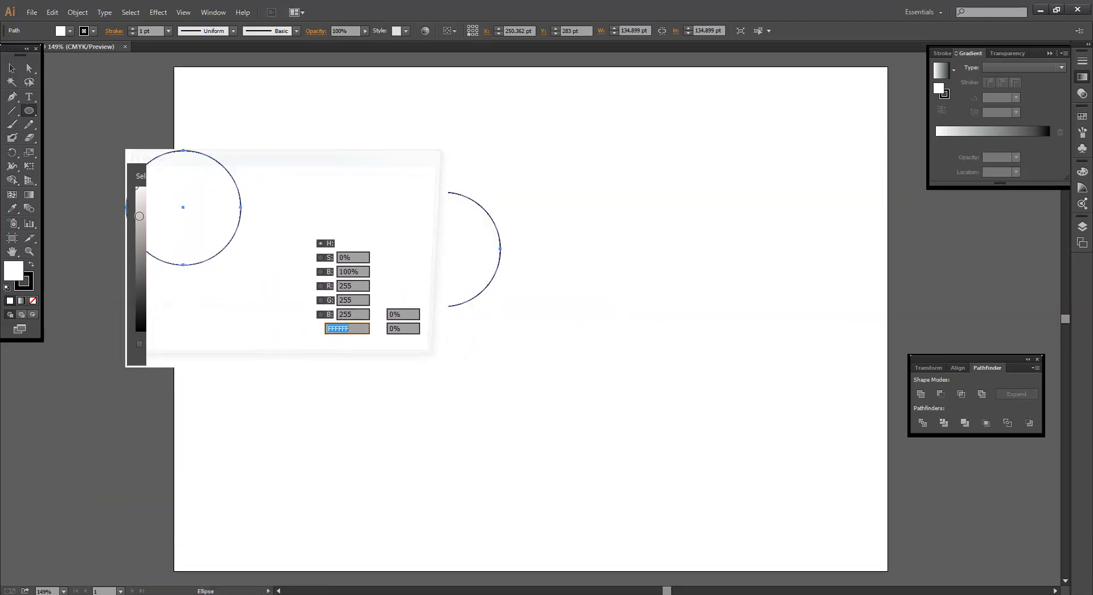
{"action": "left_click", "coordinate": [273, 193]}
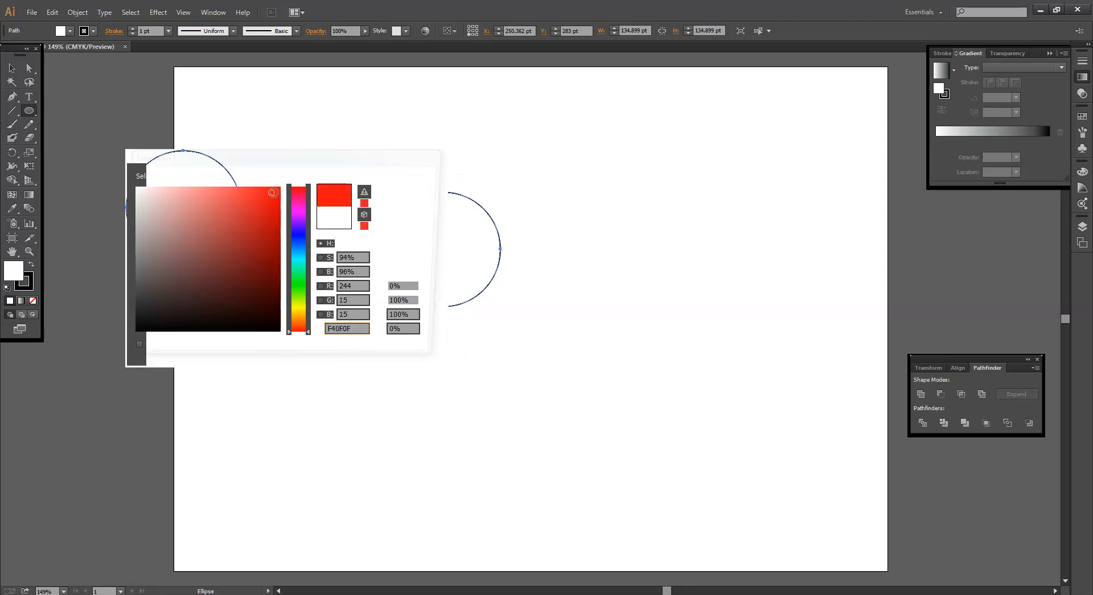
{"action": "left_click", "coordinate": [299, 241]}
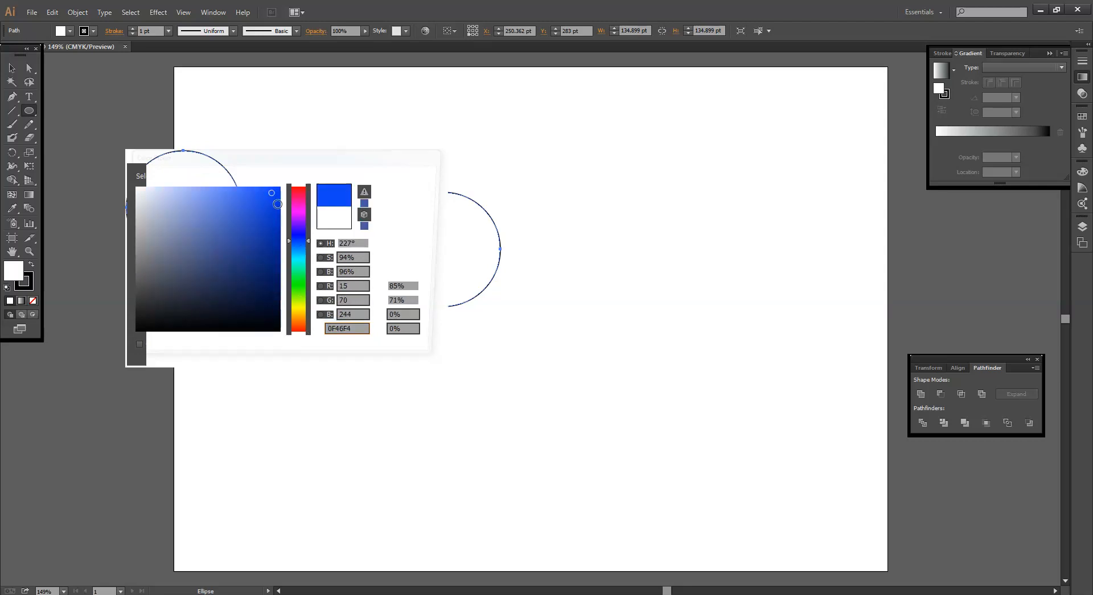
{"action": "left_click", "coordinate": [273, 204]}
{"action": "left_click", "coordinate": [294, 191]}
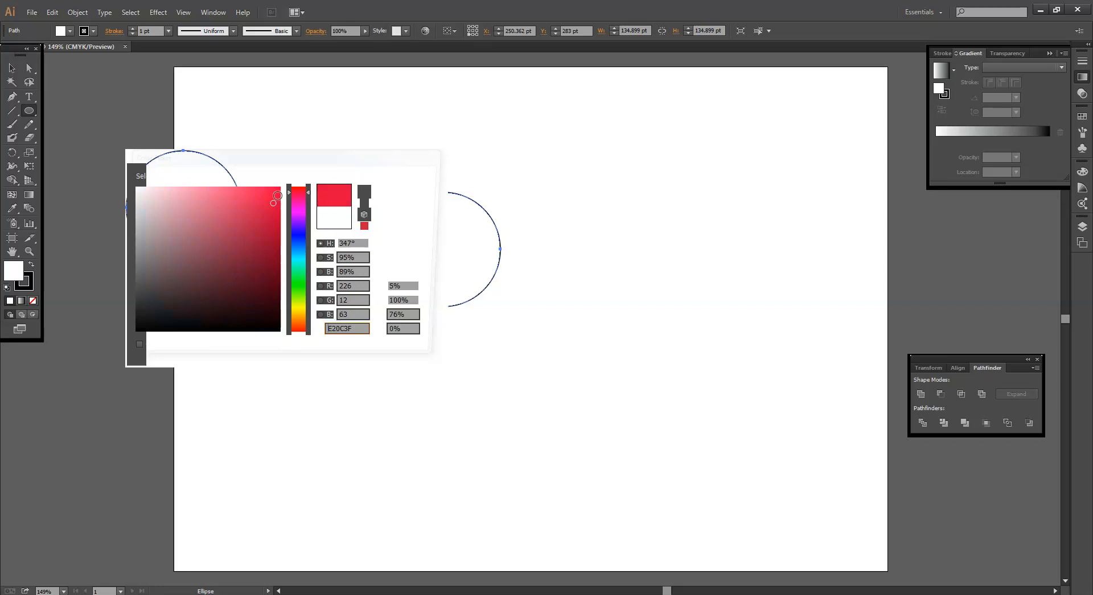
{"action": "left_click", "coordinate": [275, 194]}
{"action": "left_click", "coordinate": [400, 191]}
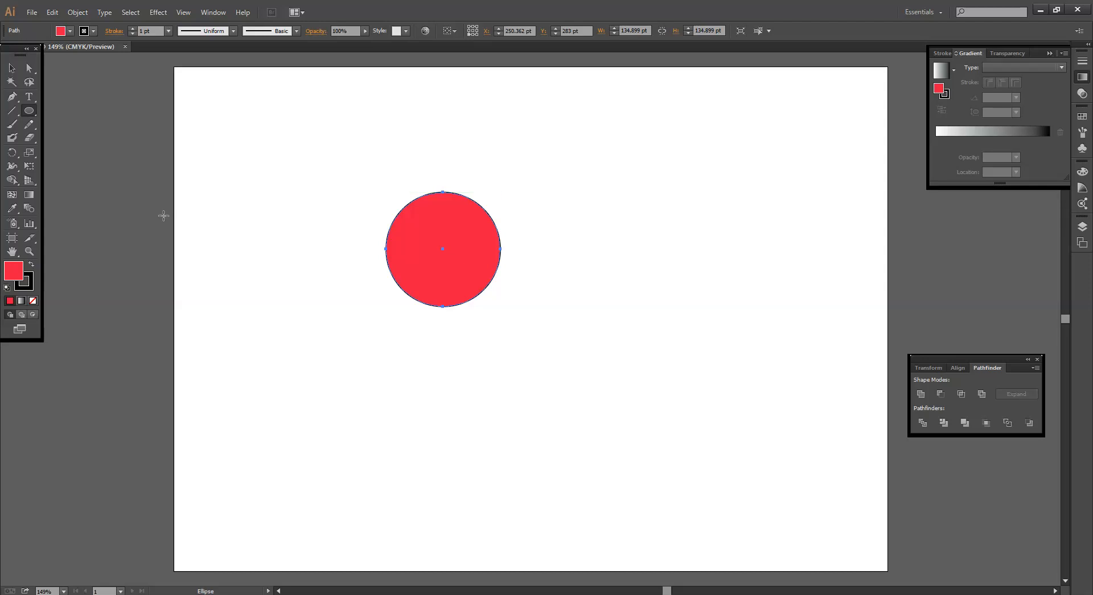
Step: Make a rotated copy of the circle, turned about 40° counter-clockwise around a point just outside its left edge
{"action": "left_click", "coordinate": [11, 153]}
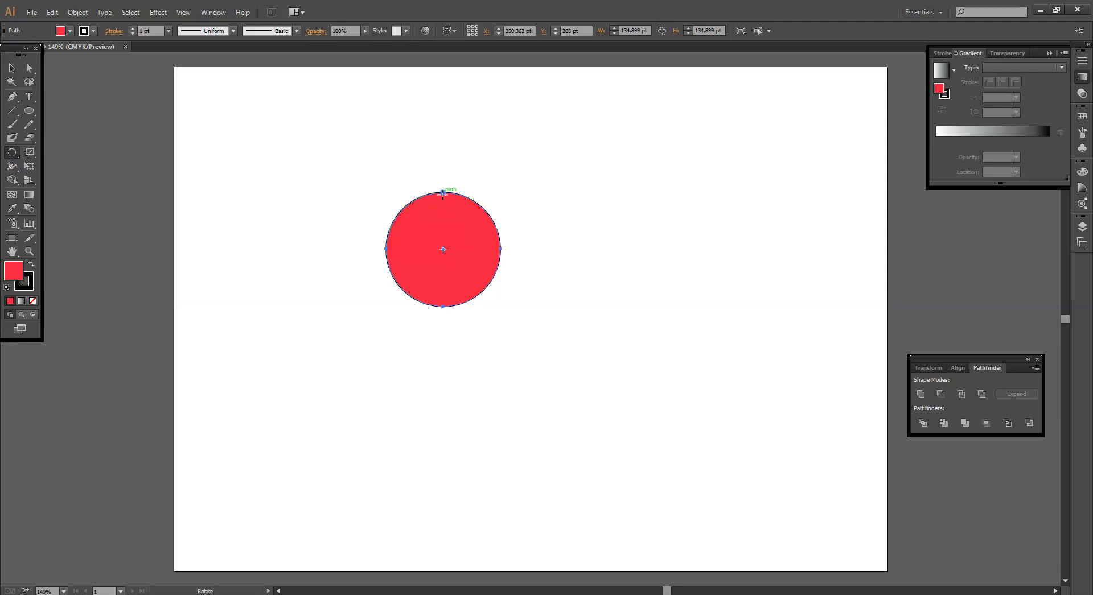
{"action": "left_click", "coordinate": [371, 251], "text": "alt"}
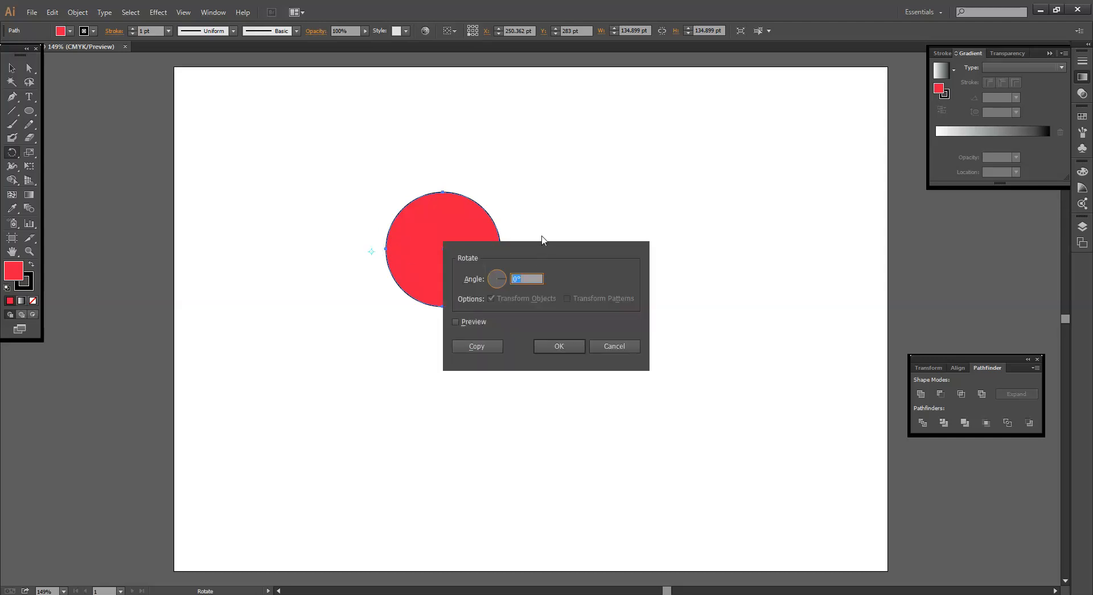
{"action": "left_click_drag", "start_coordinate": [543, 235], "coordinate": [640, 208]}
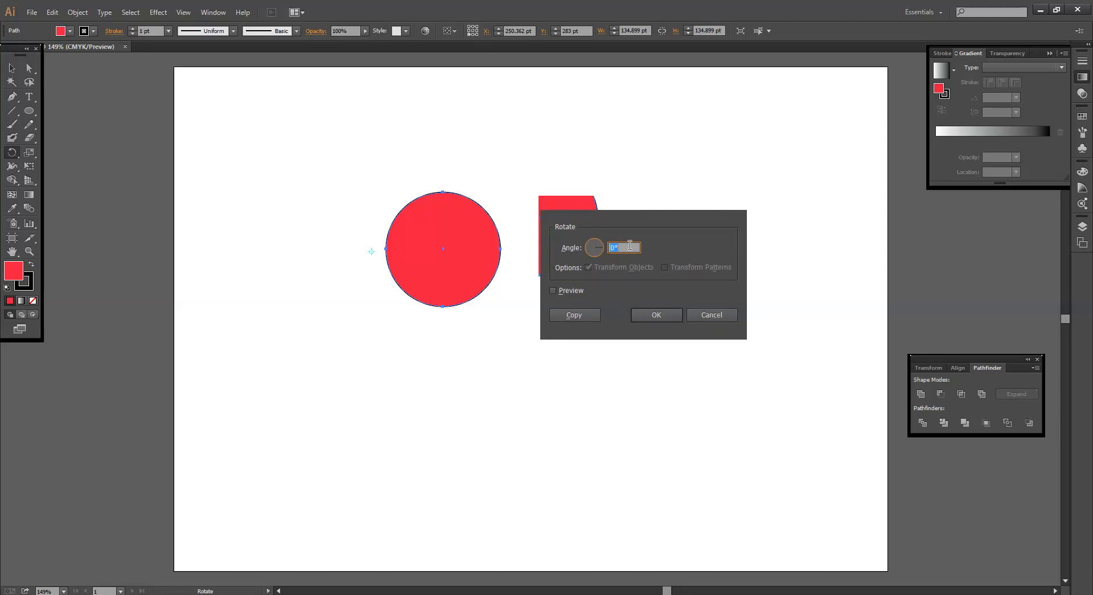
{"action": "type", "text": "4"}
{"action": "left_click", "coordinate": [572, 315]}
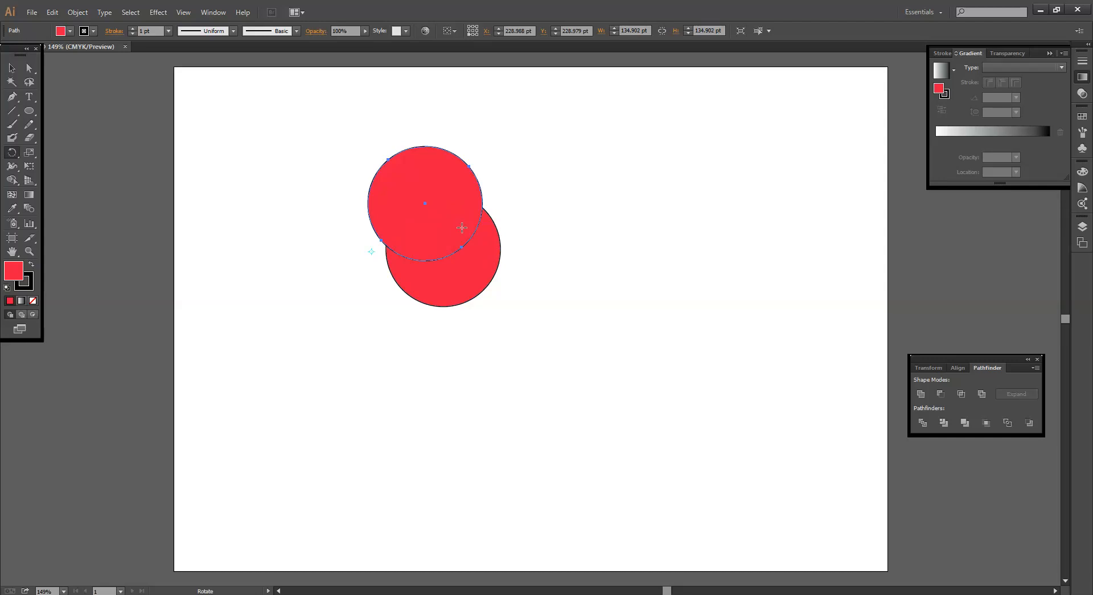
Step: Repeat the rotated copy until nine overlapping red circles form a closed ring around the rotation point
{"action": "key", "text": "v"}
{"action": "key", "text": "ctrl+d"}
{"action": "key", "text": "ctrl+d"}
{"action": "key", "text": "ctrl+d"}
{"action": "key", "text": "ctrl+d"}
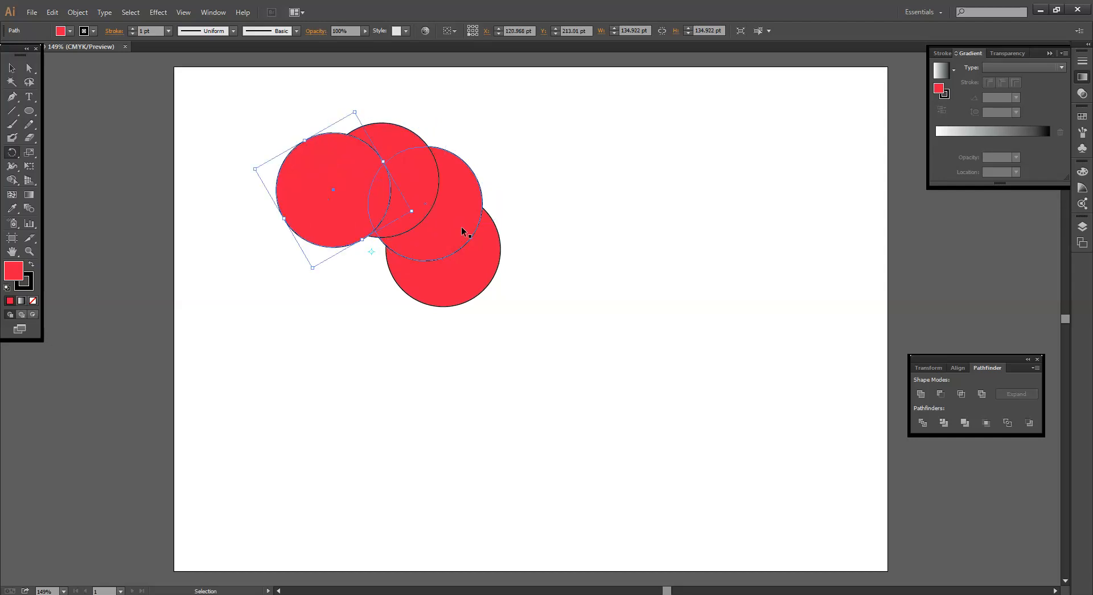
{"action": "key", "text": "ctrl+d"}
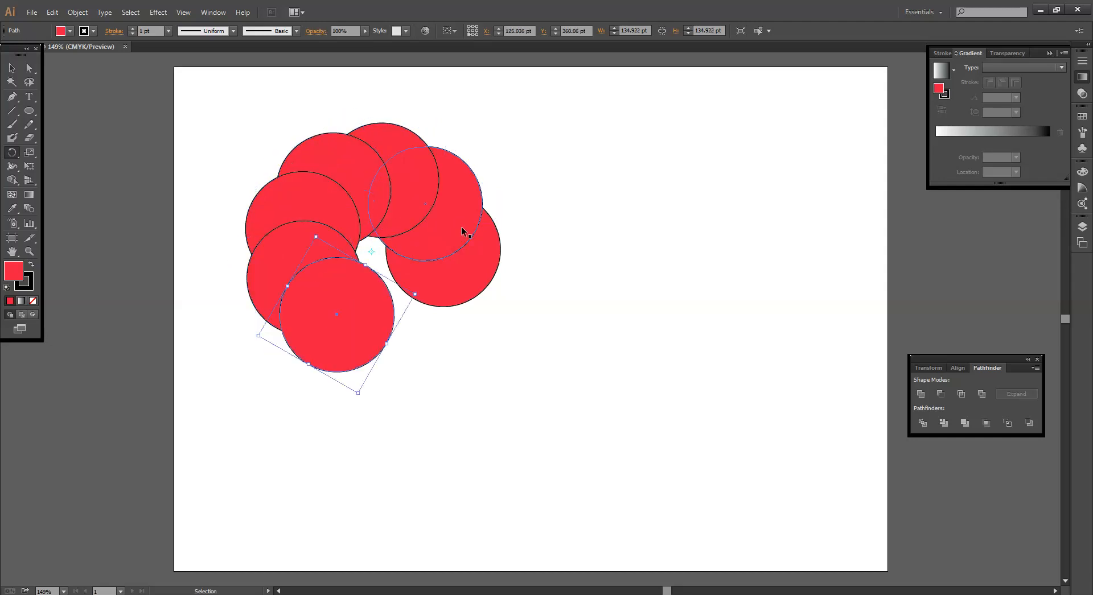
{"action": "key", "text": "ctrl+d"}
{"action": "key", "text": "ctrl+d"}
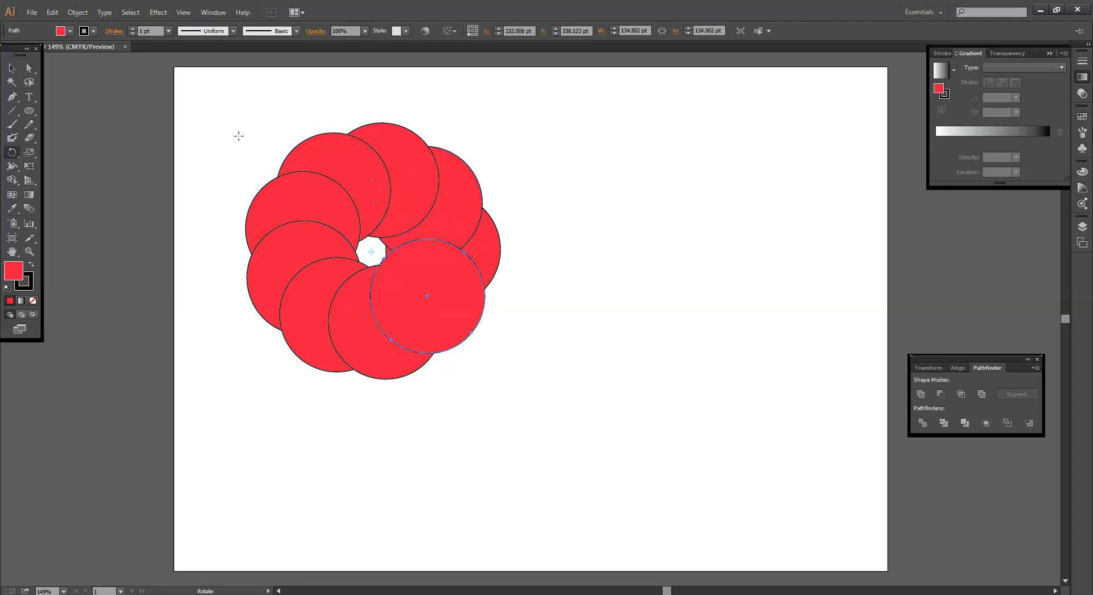
Step: Select all the circles and remove the nine outer crescent segments with Shape Builder, leaving a ring of pointed petals
{"action": "left_click", "coordinate": [12, 68]}
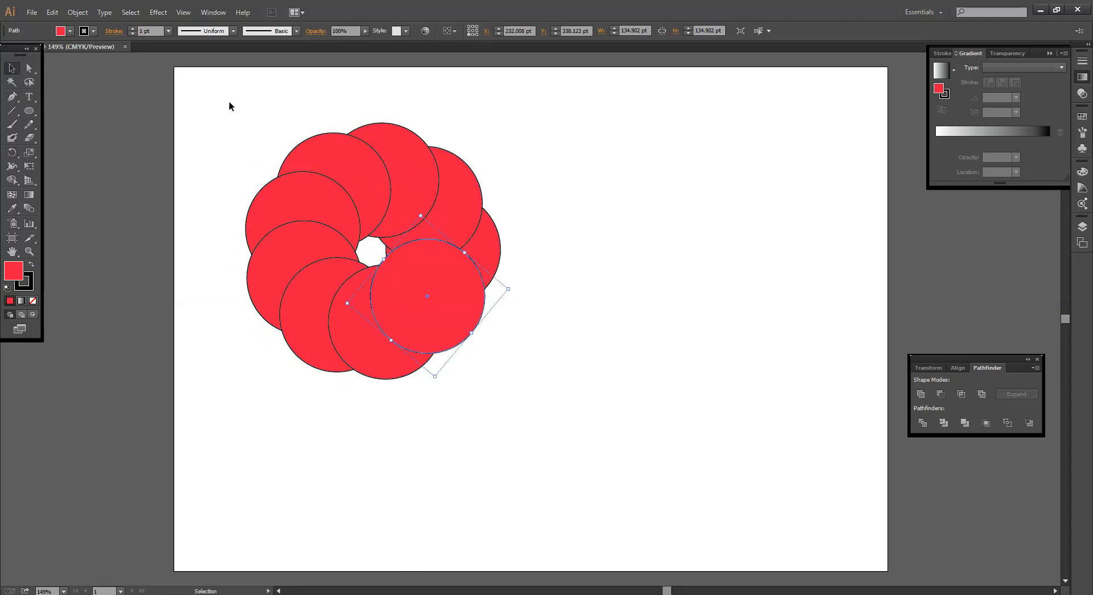
{"action": "left_click_drag", "start_coordinate": [212, 83], "coordinate": [555, 386]}
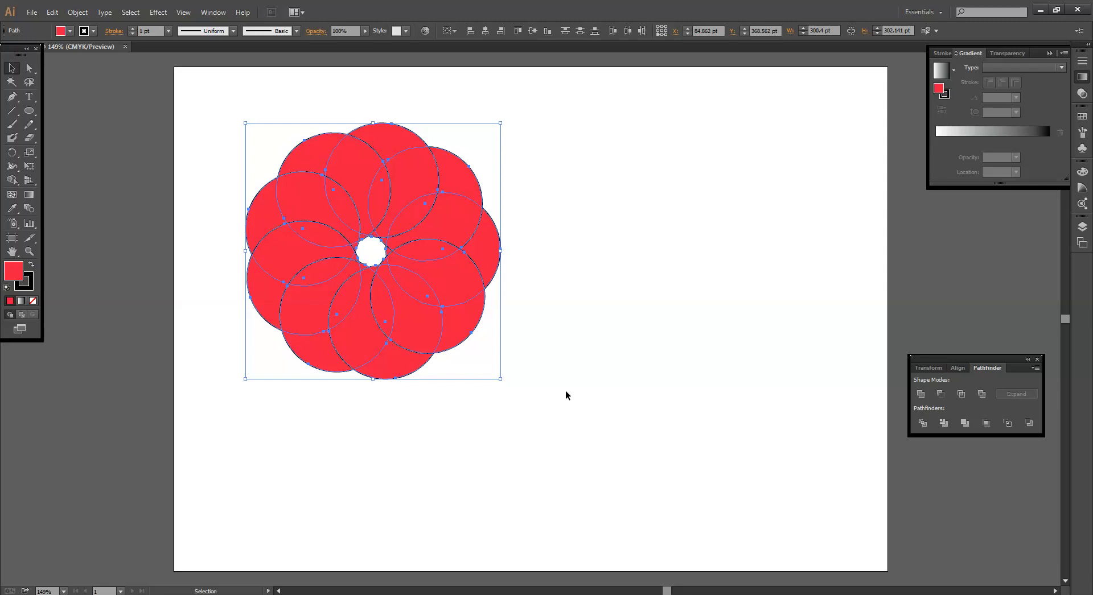
{"action": "left_click", "coordinate": [16, 181]}
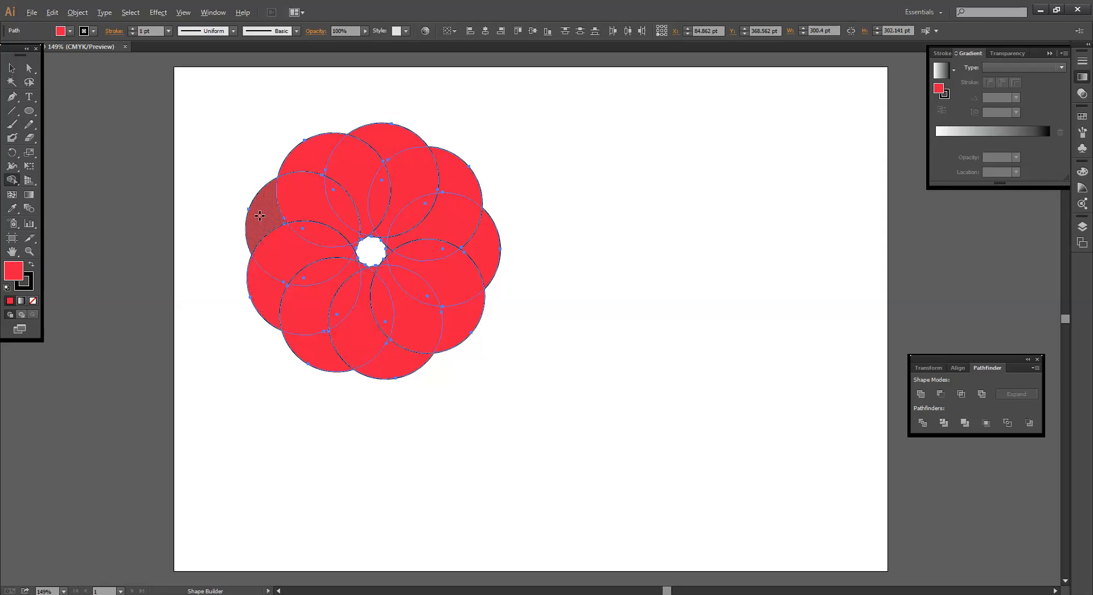
{"action": "left_click", "coordinate": [258, 216], "text": "alt"}
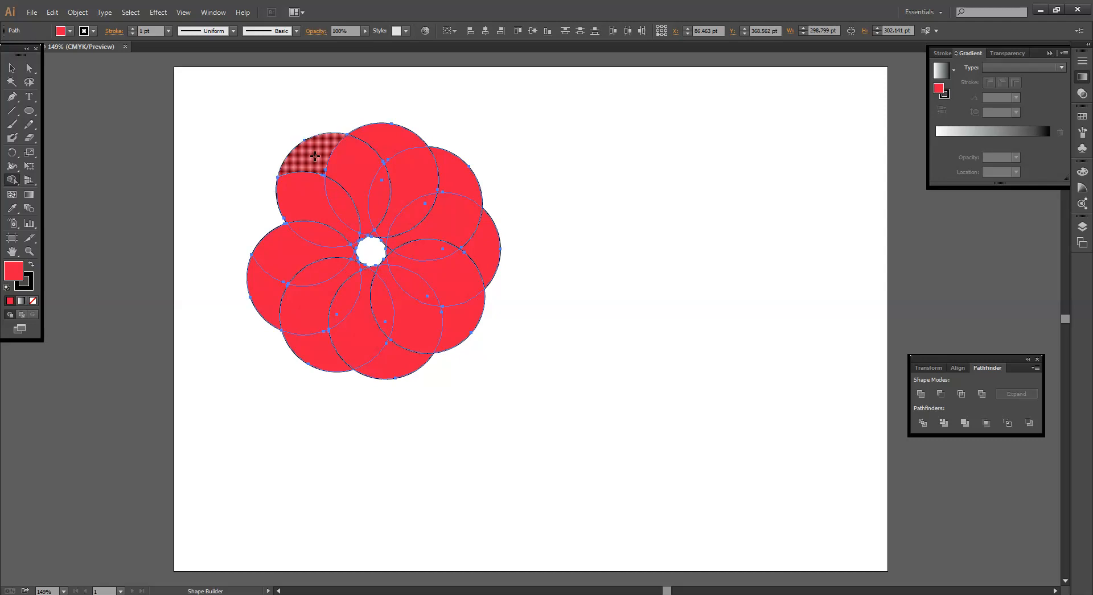
{"action": "left_click", "coordinate": [315, 156], "text": "alt"}
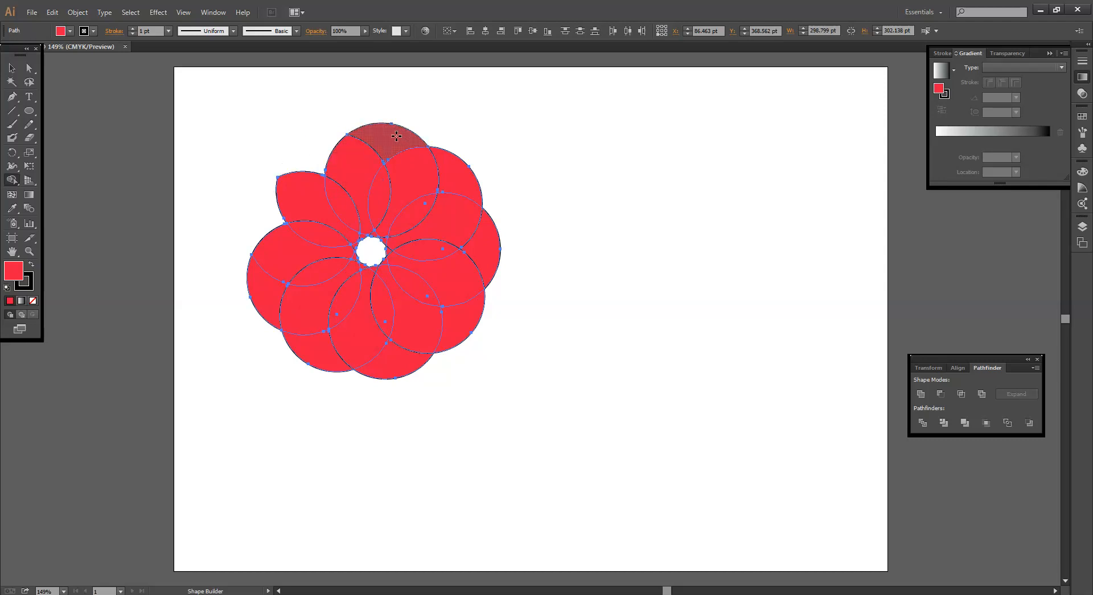
{"action": "left_click", "coordinate": [399, 139], "text": "alt"}
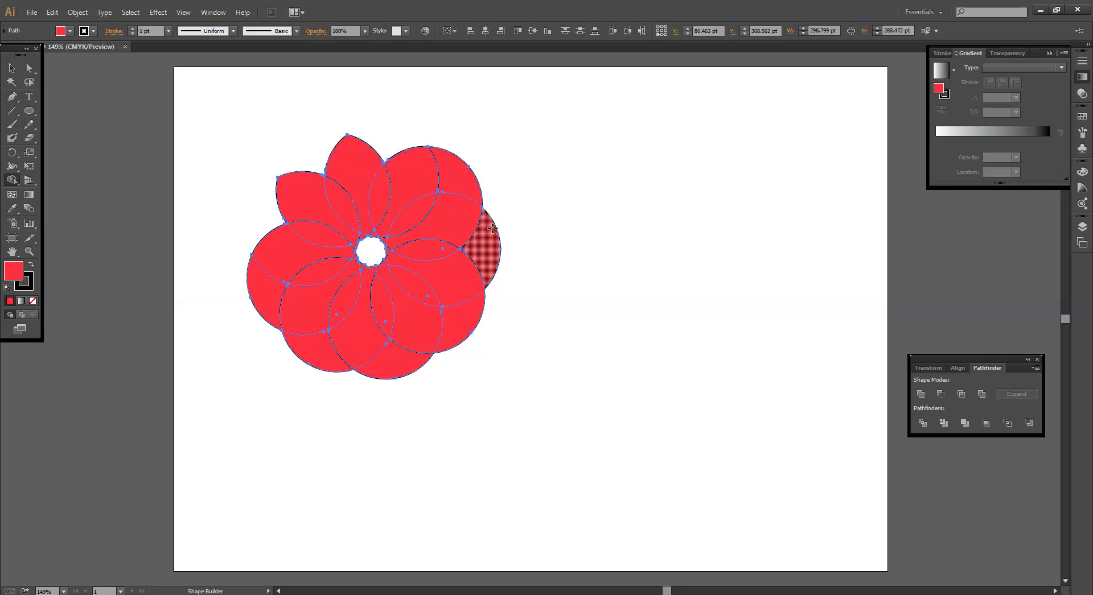
{"action": "left_click", "coordinate": [462, 172], "text": "alt"}
{"action": "left_click", "coordinate": [488, 248], "text": "alt"}
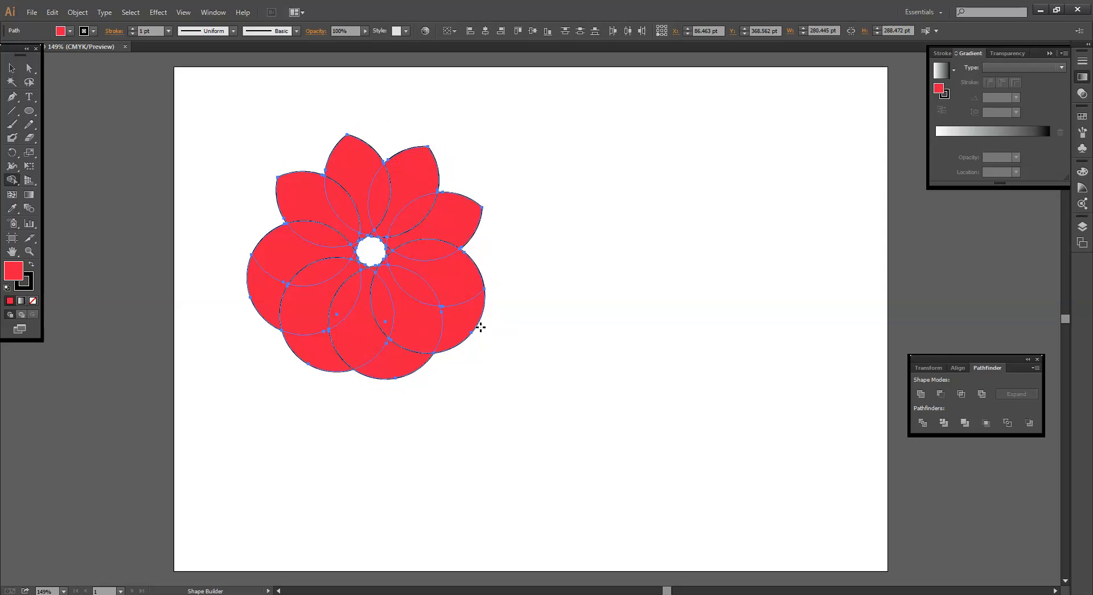
{"action": "left_click", "coordinate": [462, 323], "text": "alt"}
{"action": "left_click", "coordinate": [396, 367], "text": "alt"}
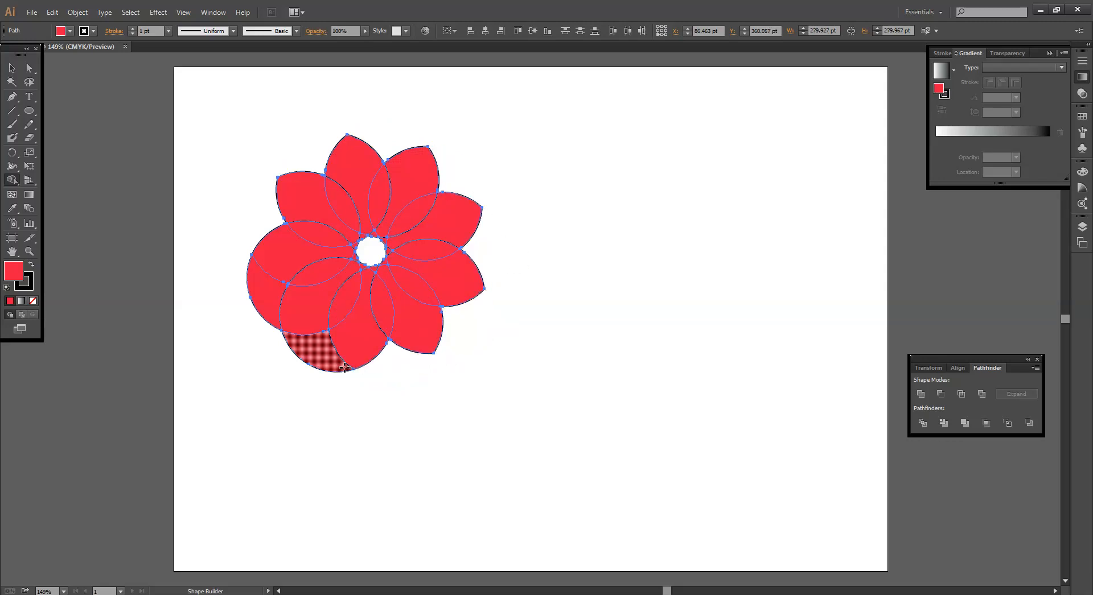
{"action": "left_click", "coordinate": [323, 358], "text": "alt"}
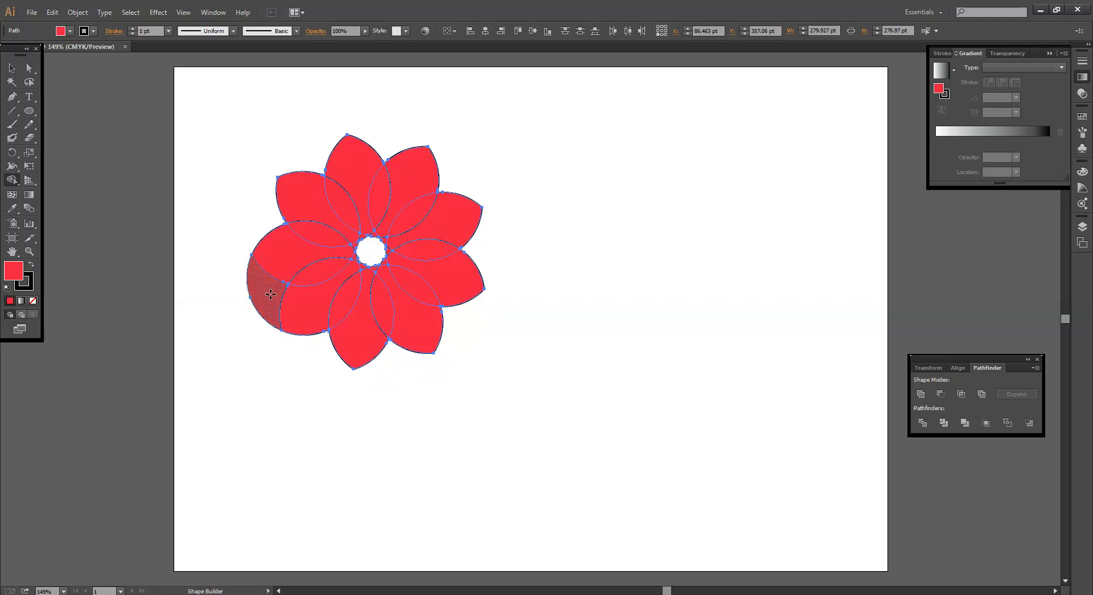
{"action": "left_click", "coordinate": [267, 295], "text": "alt"}
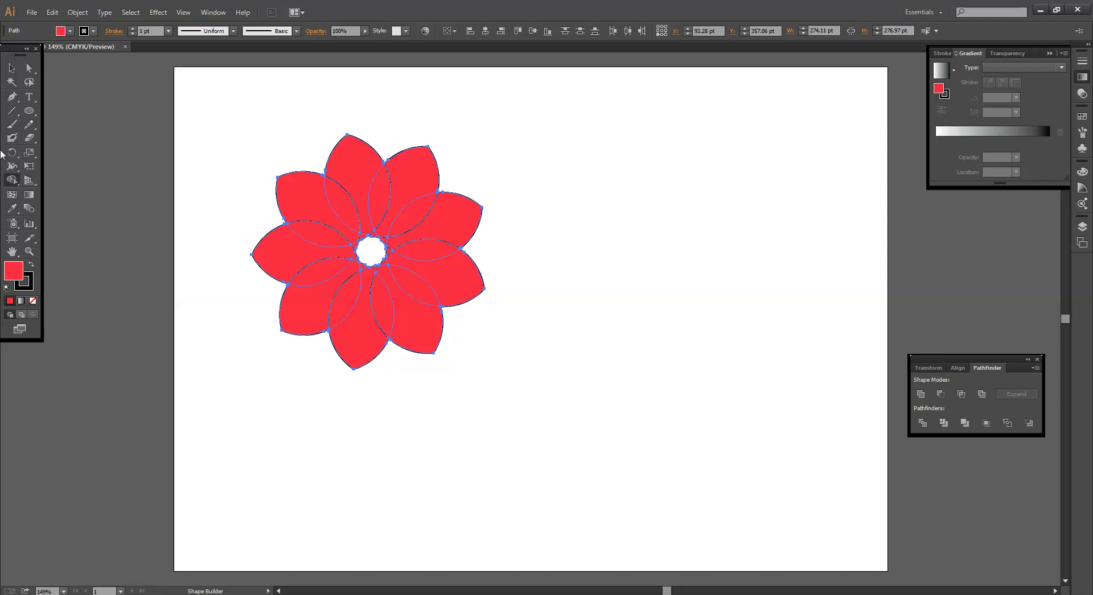
Step: Remove the stroke from the whole red flower and deselect it
{"action": "left_click", "coordinate": [11, 68]}
{"action": "left_click", "coordinate": [214, 113]}
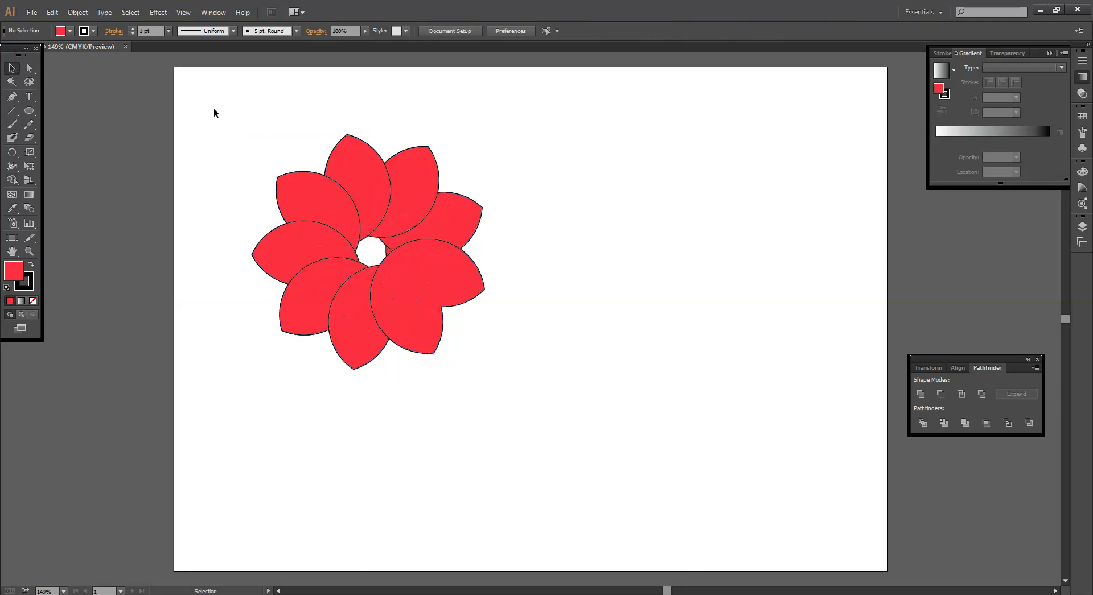
{"action": "left_click_drag", "start_coordinate": [221, 106], "coordinate": [562, 481]}
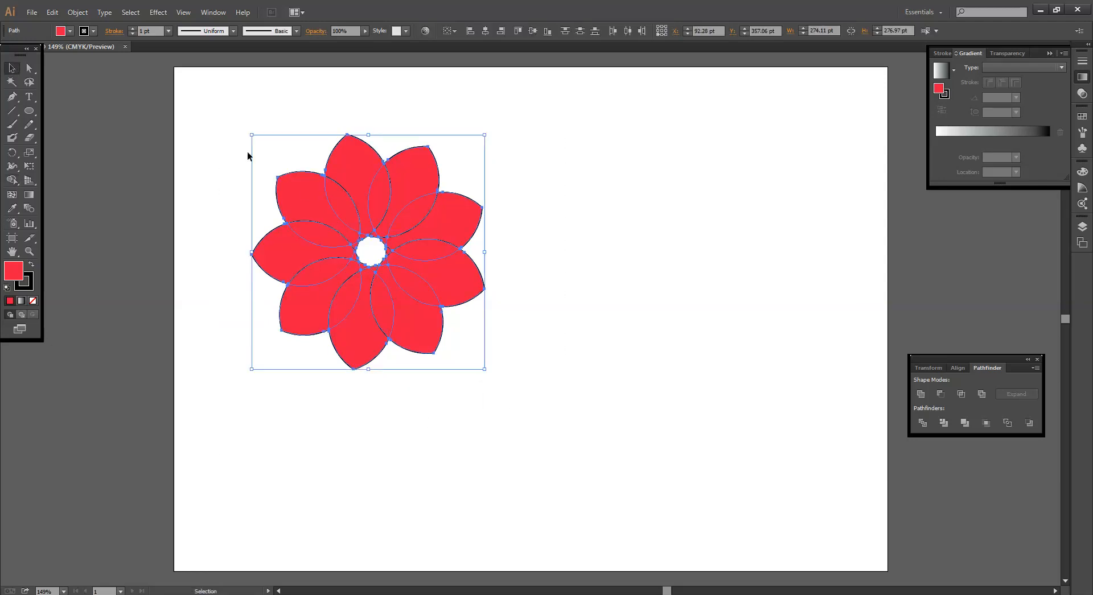
{"action": "left_click", "coordinate": [132, 33]}
{"action": "left_click", "coordinate": [602, 227]}
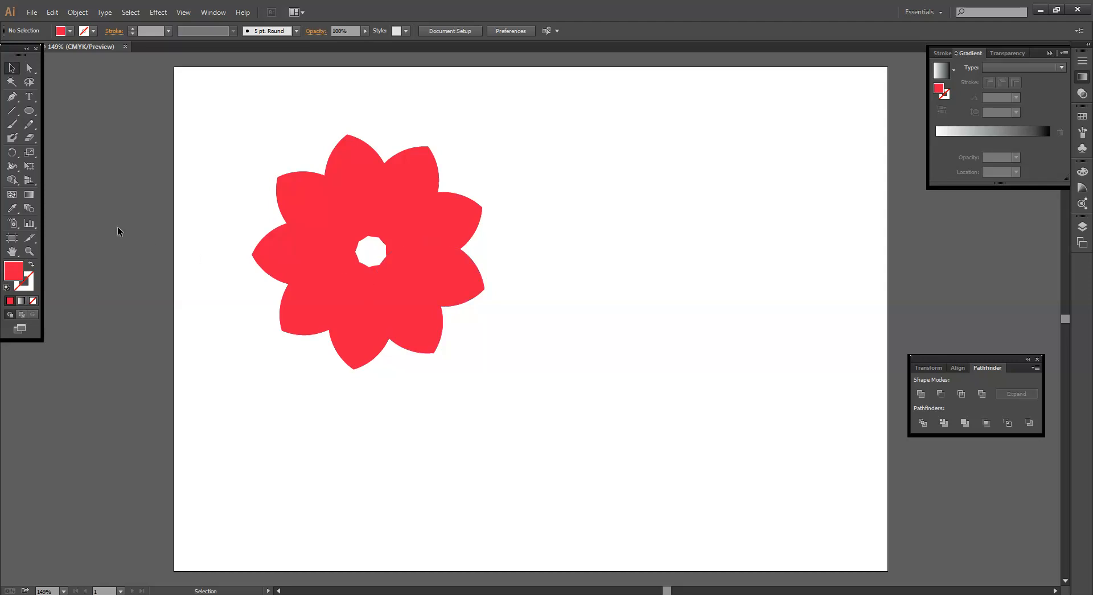
Step: Draw a circle about 176 pt across to the right of the flower and fill it with blue, RGB 27, 57, 234
{"action": "left_click", "coordinate": [30, 111]}
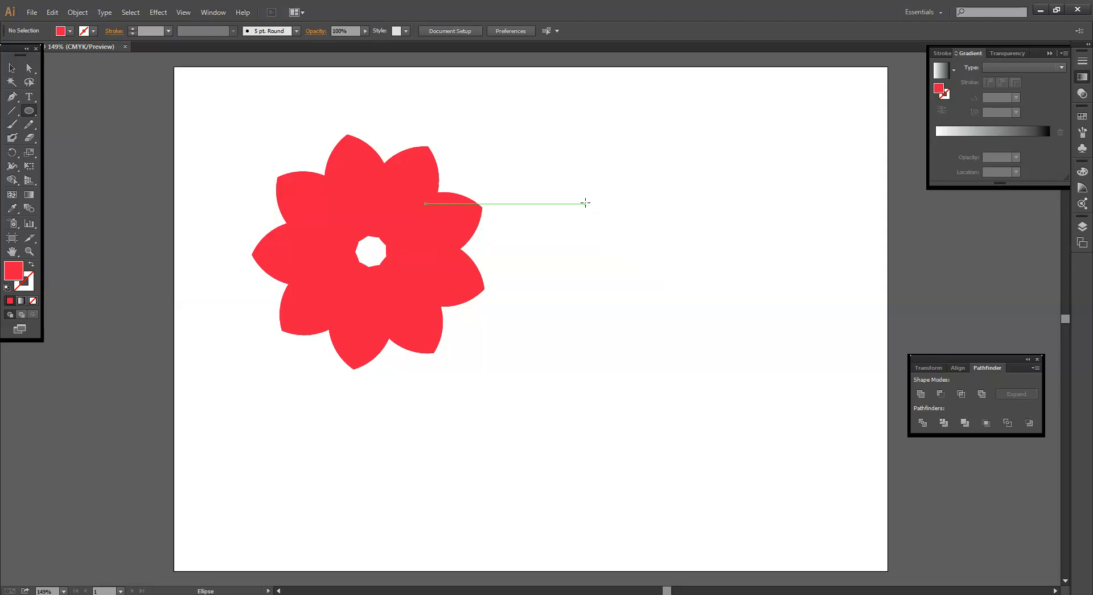
{"action": "mouse_move", "coordinate": [610, 212]}
{"action": "left_mouse_down"}
{"action": "mouse_move", "coordinate": [712, 320]}
{"action": "mouse_move", "coordinate": [734, 326]}
{"action": "mouse_move", "coordinate": [752, 360]}
{"action": "left_mouse_up"}
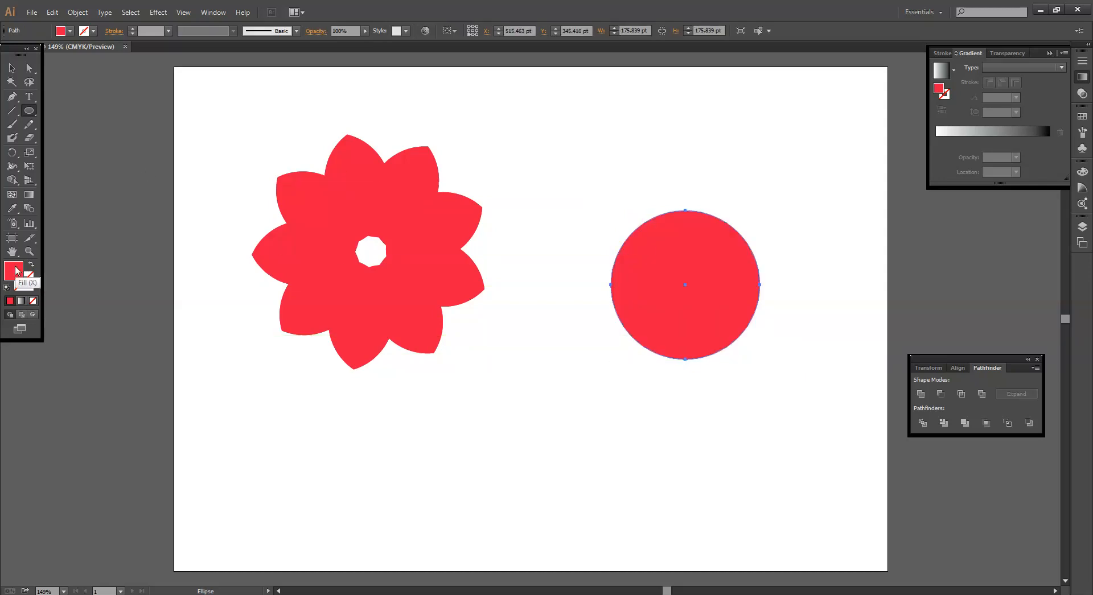
{"action": "double_click", "coordinate": [17, 271]}
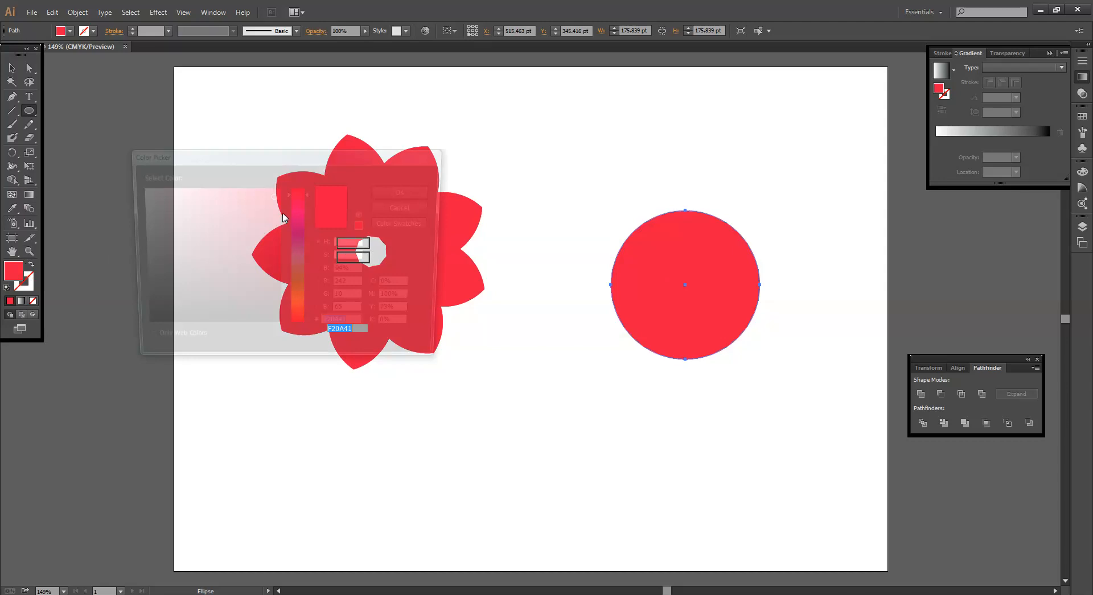
{"action": "left_click", "coordinate": [301, 239]}
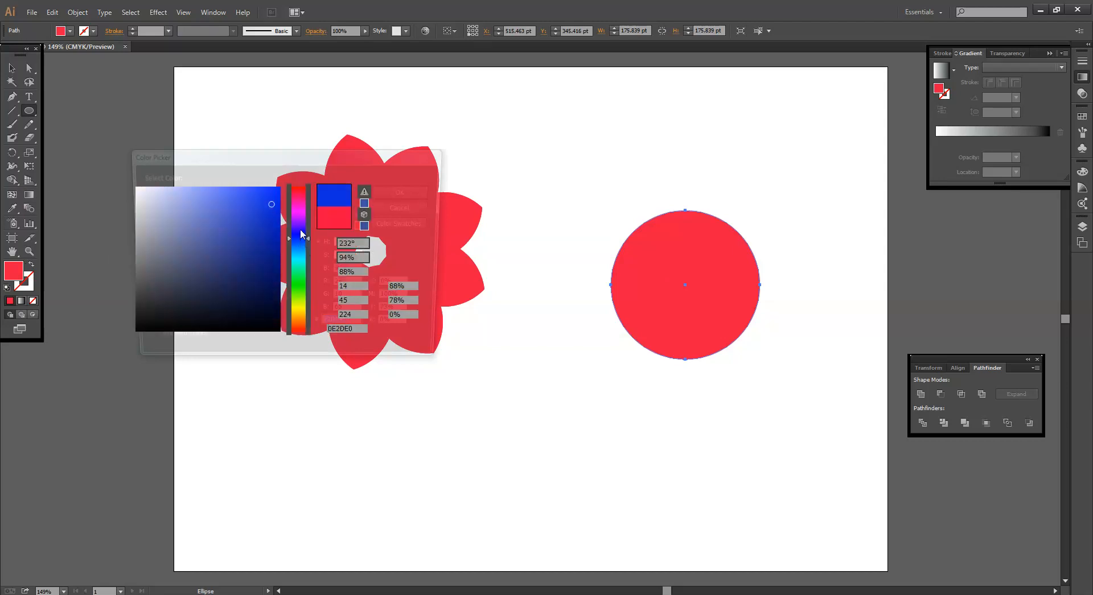
{"action": "left_click", "coordinate": [264, 198]}
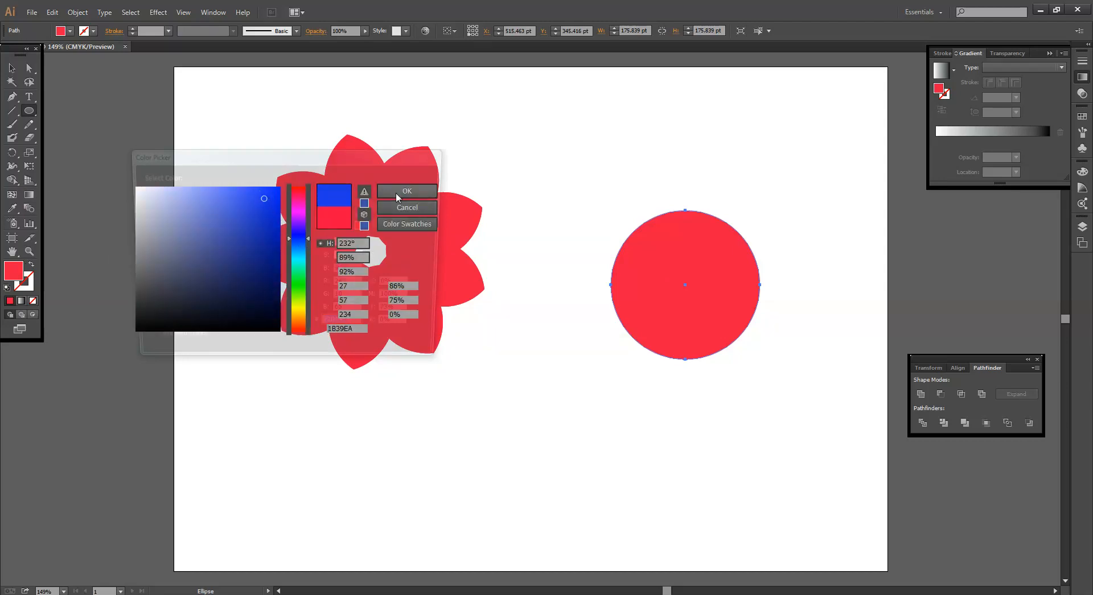
{"action": "left_click", "coordinate": [400, 193]}
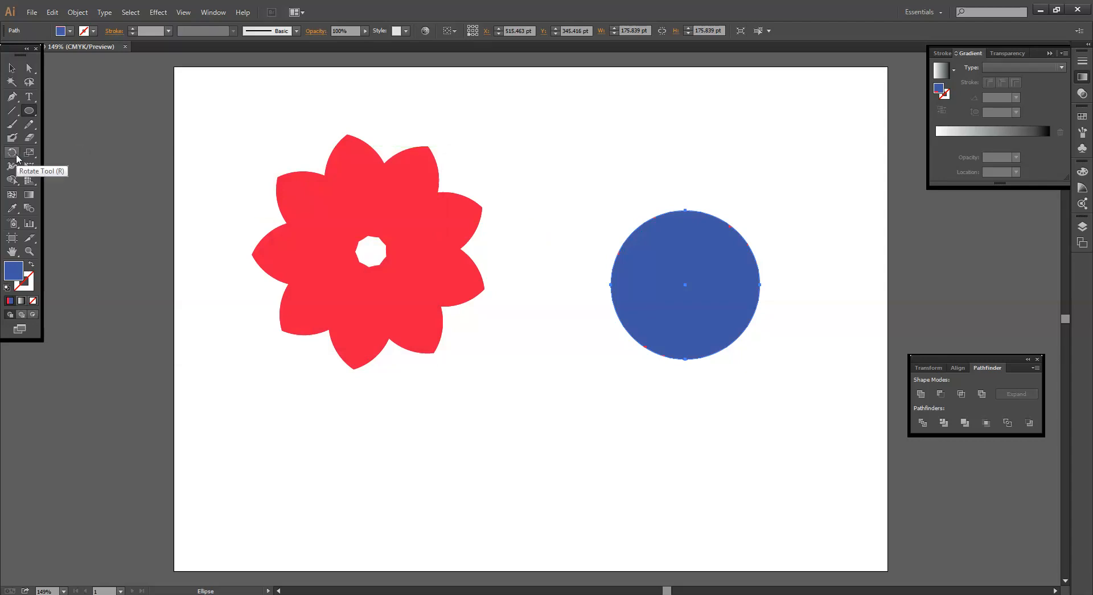
Step: Make a copy of the blue circle rotated 60° around a point just above its top edge
{"action": "left_click", "coordinate": [17, 156]}
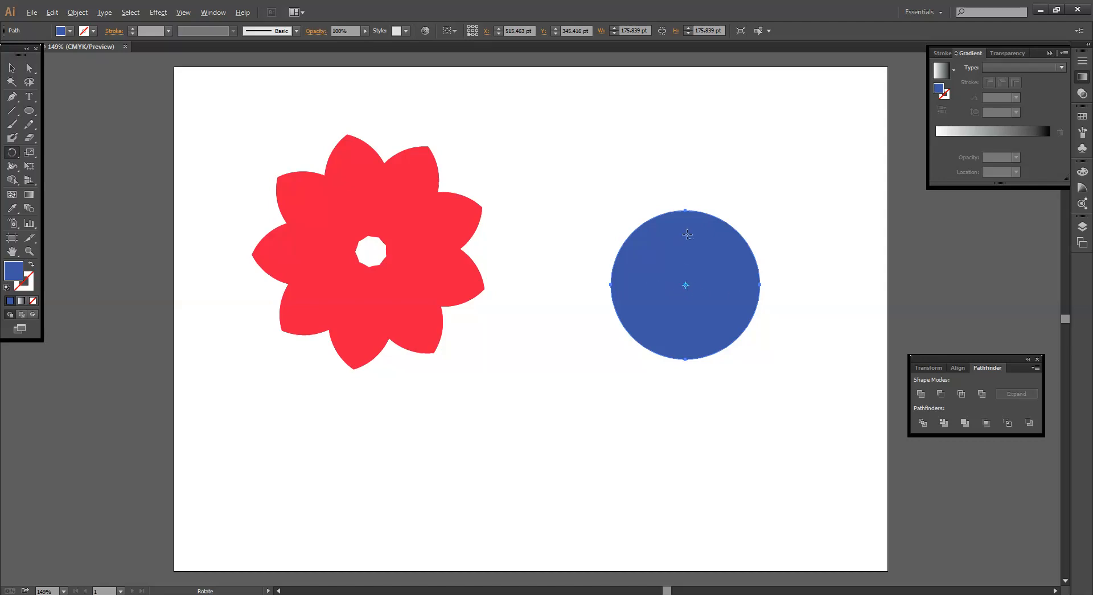
{"action": "left_click", "coordinate": [685, 210]}
{"action": "left_click", "coordinate": [682, 201], "text": "alt"}
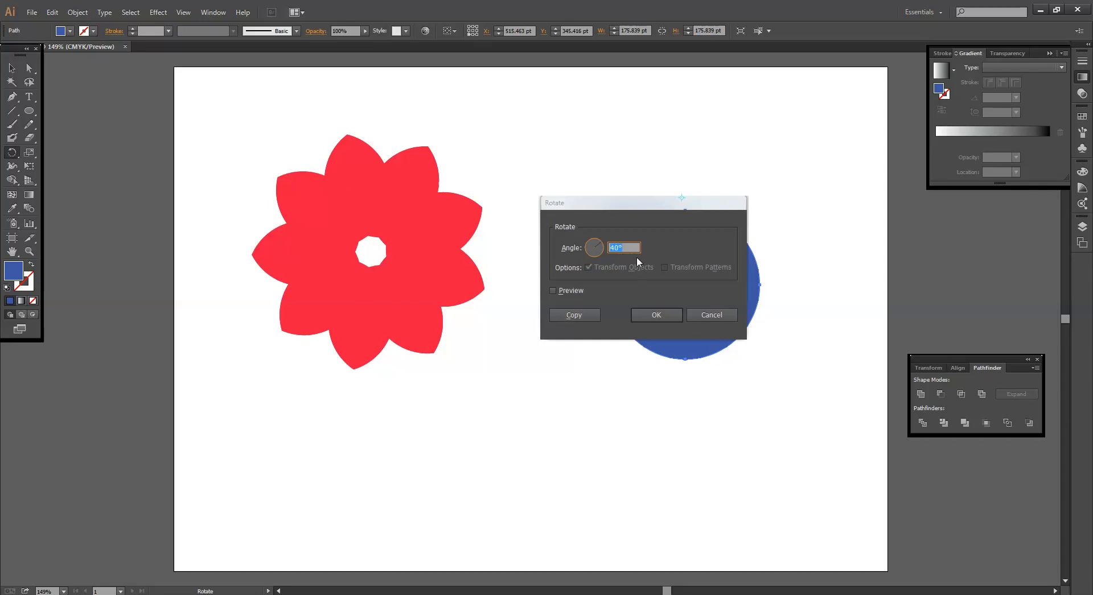
{"action": "type", "text": "60"}
{"action": "left_click", "coordinate": [583, 316]}
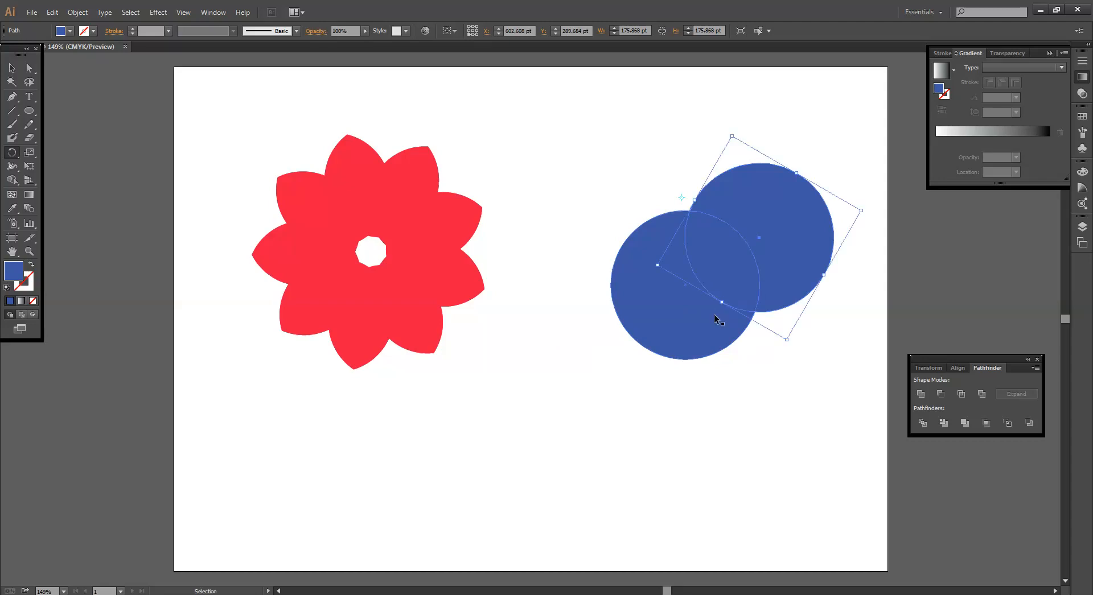
Step: Repeat the rotated copy four times so six overlapping blue circles form a closed ring
{"action": "key", "text": "ctrl+d"}
{"action": "key", "text": "ctrl+d"}
{"action": "key", "text": "ctrl+d"}
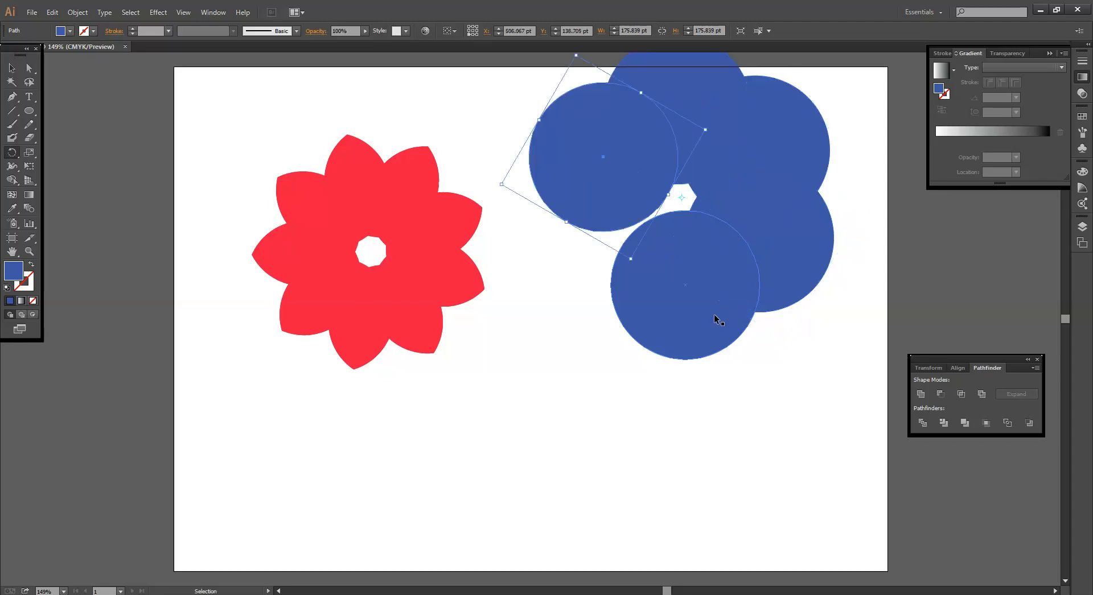
{"action": "key", "text": "ctrl+d"}
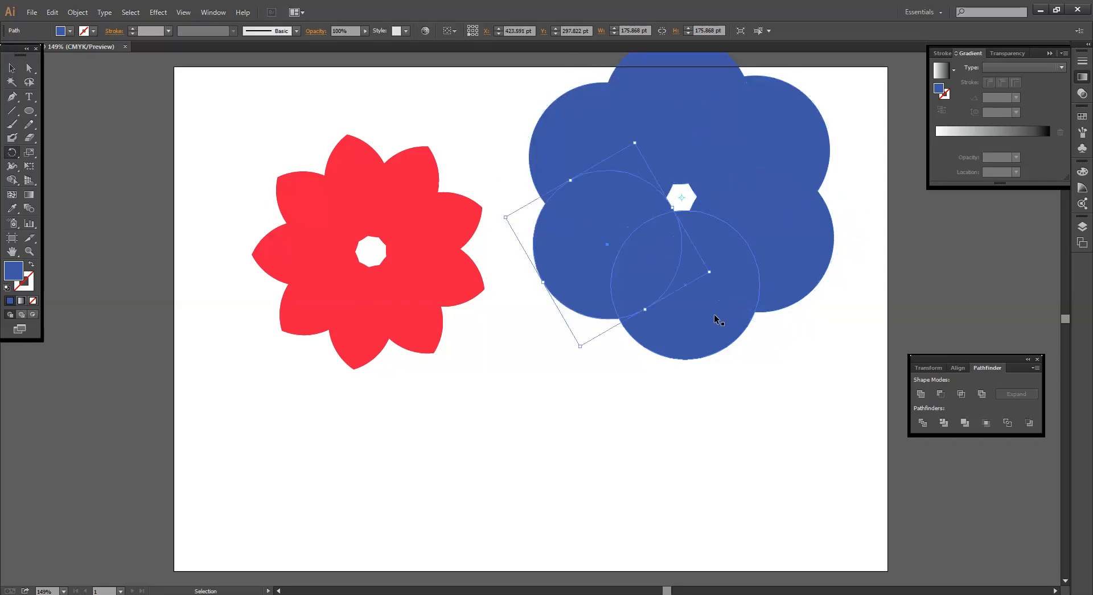
Step: Select all six blue circles and move them down together so the whole ring lies on the artboard
{"action": "key", "text": "r"}
{"action": "left_click", "coordinate": [12, 69]}
{"action": "left_click_drag", "start_coordinate": [488, 54], "coordinate": [855, 357]}
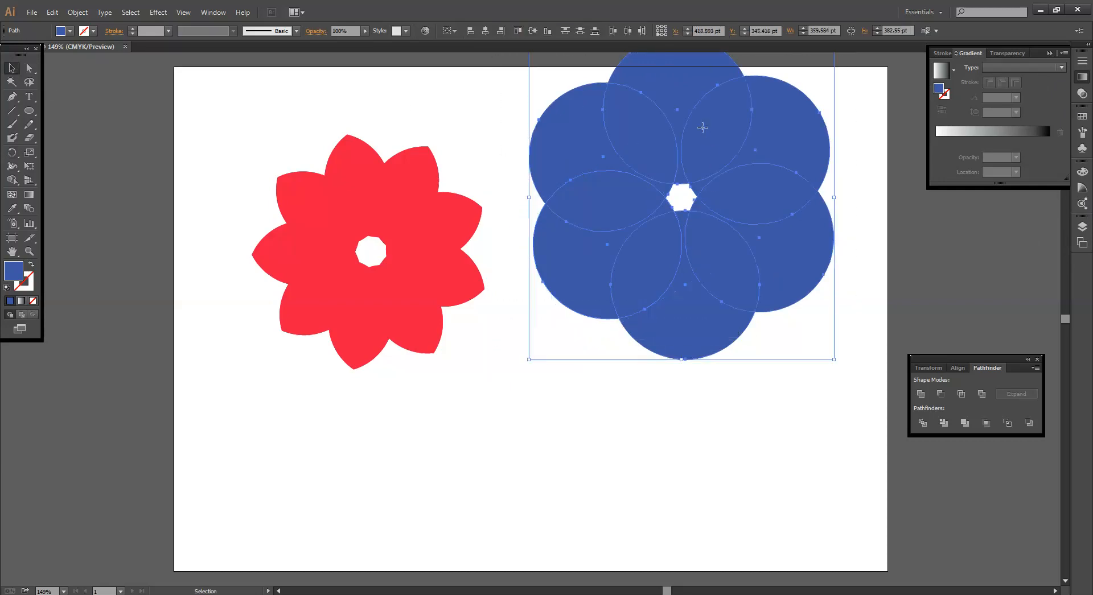
{"action": "left_click_drag", "start_coordinate": [703, 128], "coordinate": [689, 266]}
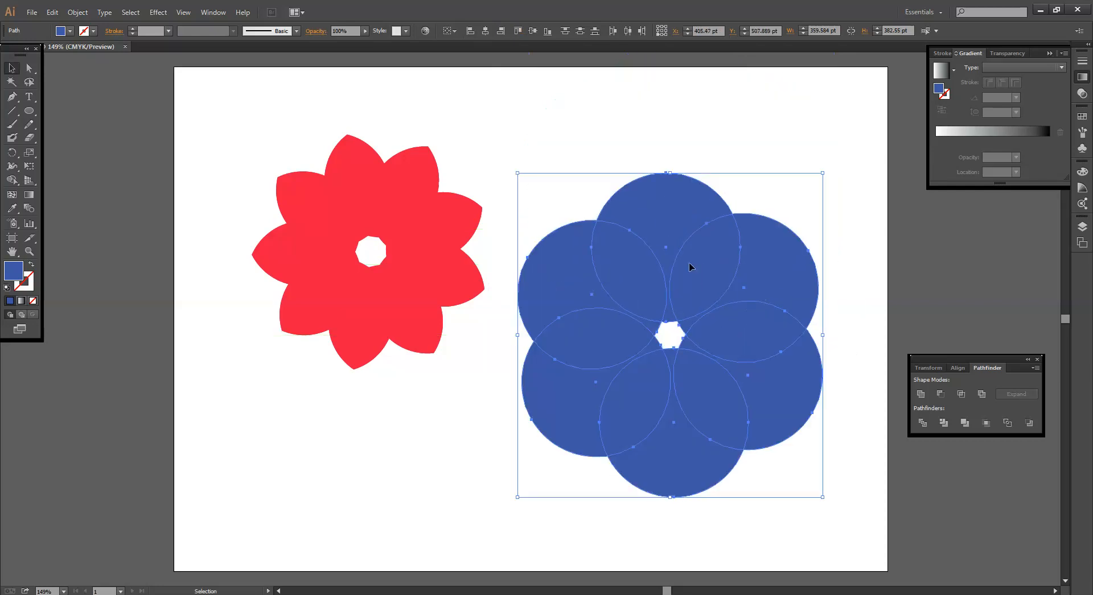
Step: Remove the six outer regions between the circle overlaps with Shape Builder, leaving six separate pointed petals
{"action": "left_click", "coordinate": [17, 181]}
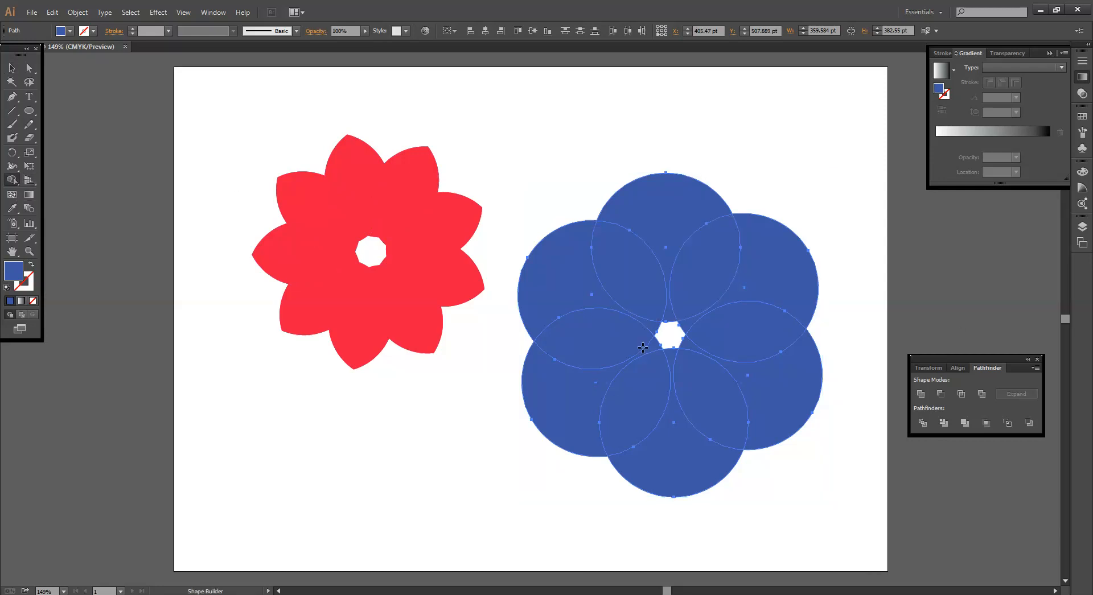
{"action": "left_click", "coordinate": [554, 280], "text": "alt"}
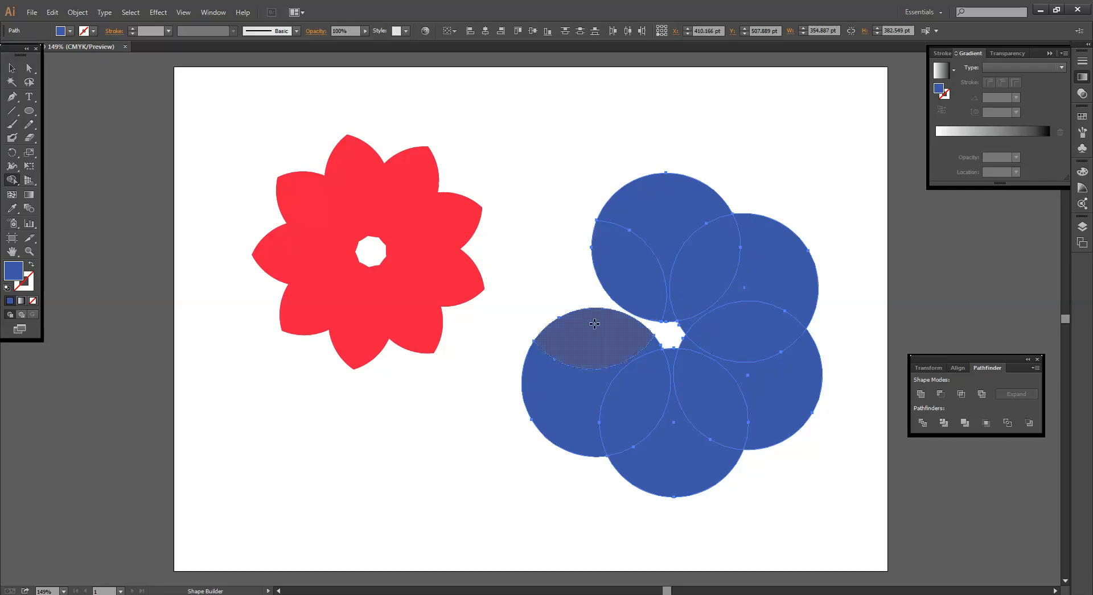
{"action": "left_click", "coordinate": [573, 393], "text": "alt"}
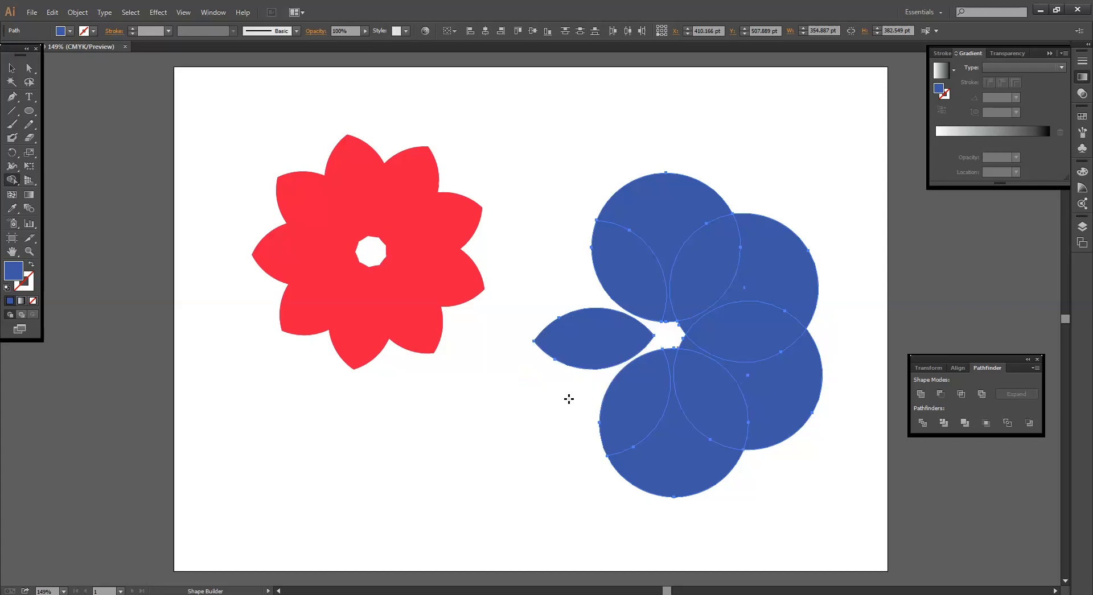
{"action": "left_click", "coordinate": [677, 462], "text": "alt"}
{"action": "left_click", "coordinate": [789, 401], "text": "alt"}
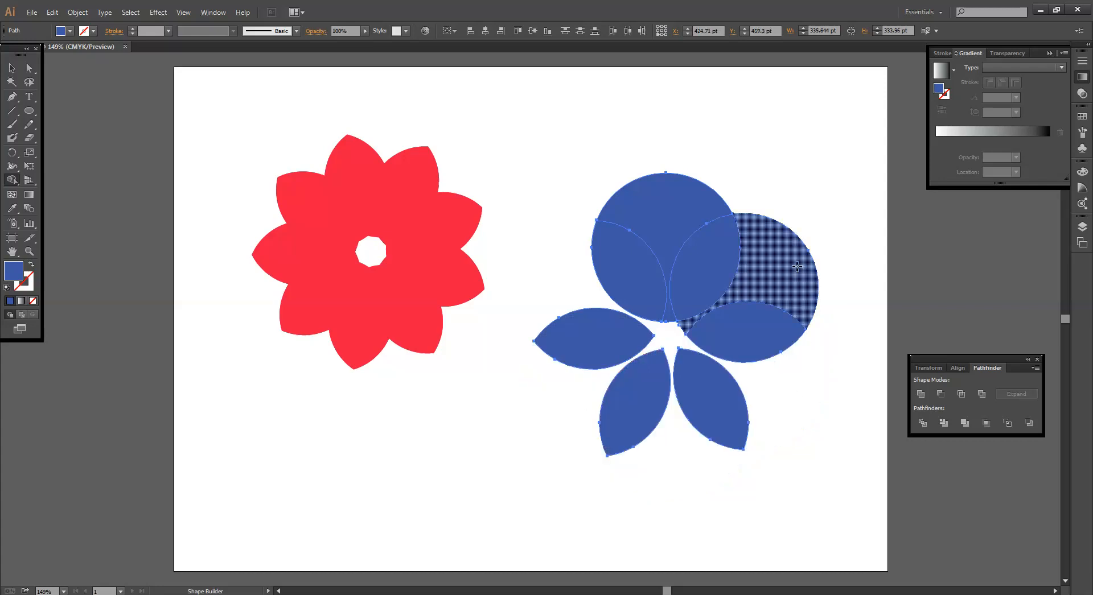
{"action": "left_click", "coordinate": [785, 261], "text": "alt"}
{"action": "left_click", "coordinate": [658, 211], "text": "alt"}
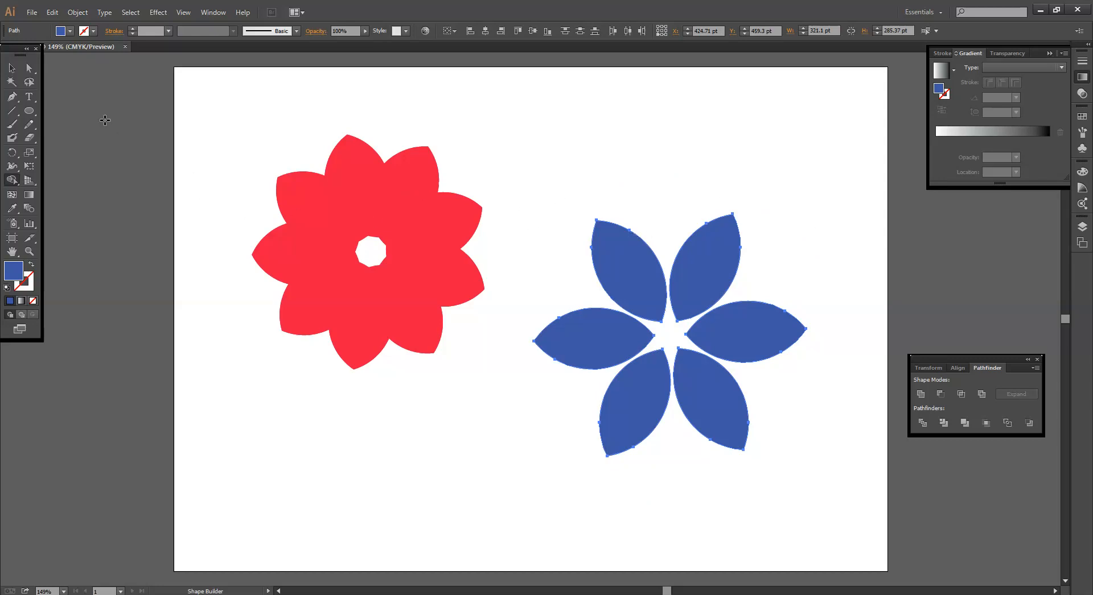
Step: Draw a small circle about 52 × 50 pt above the blue flower and fill it with lime green, RGB 159, 239, 20
{"action": "left_click", "coordinate": [29, 111]}
{"action": "left_click_drag", "start_coordinate": [559, 121], "coordinate": [604, 163]}
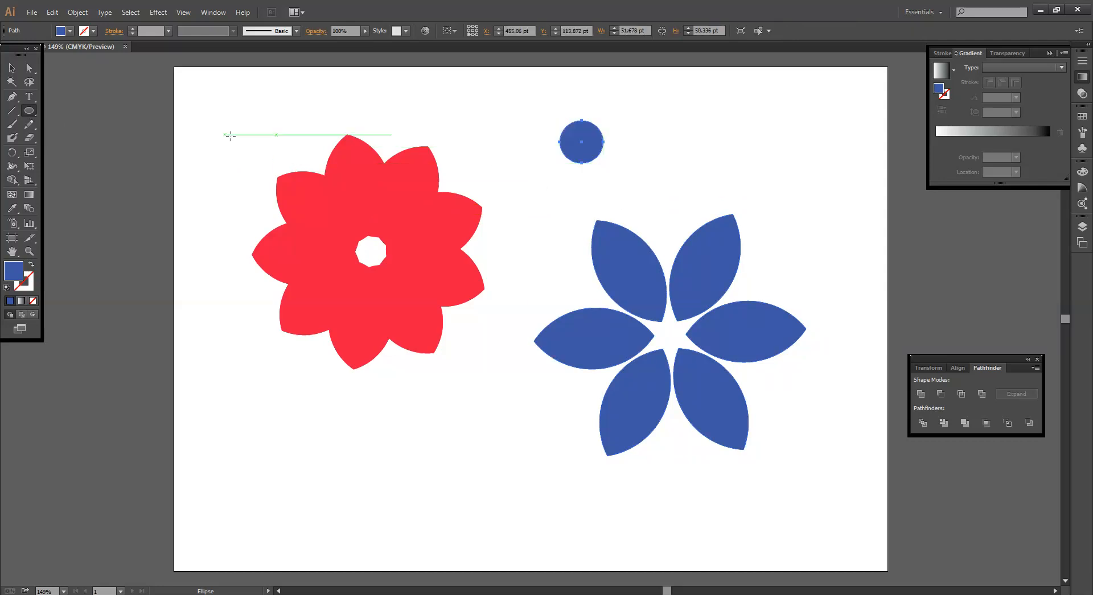
{"action": "double_click", "coordinate": [15, 271]}
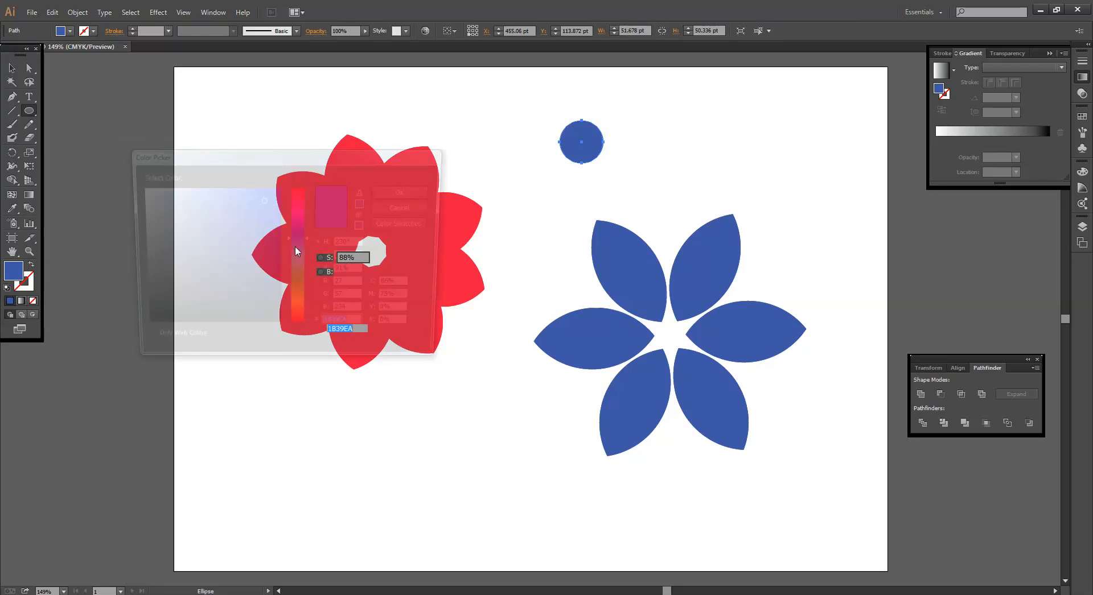
{"action": "left_click", "coordinate": [301, 302]}
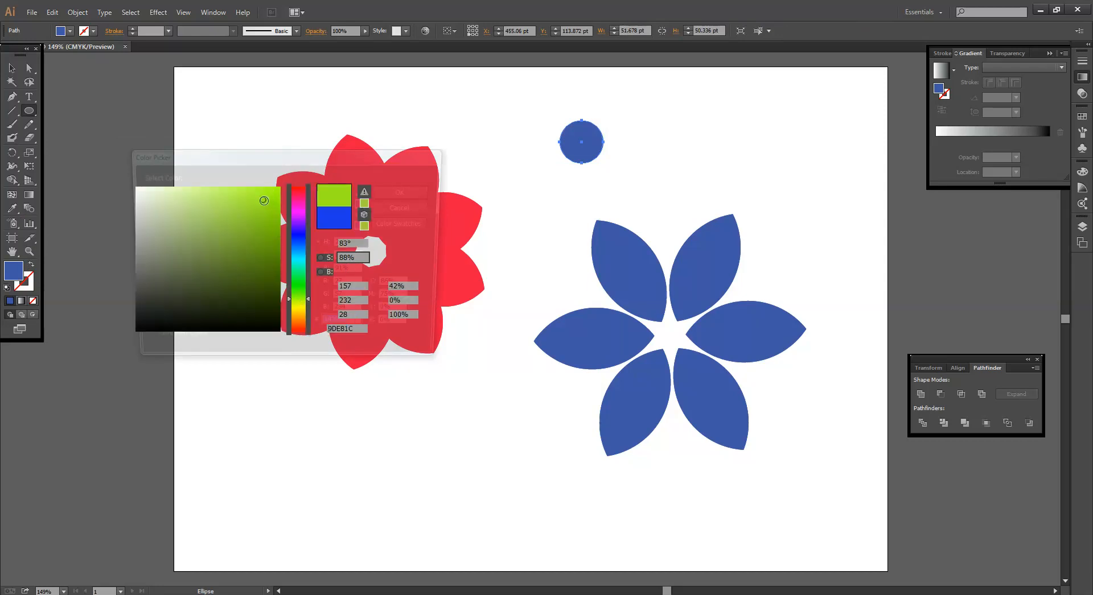
{"action": "left_click_drag", "start_coordinate": [264, 201], "coordinate": [268, 196]}
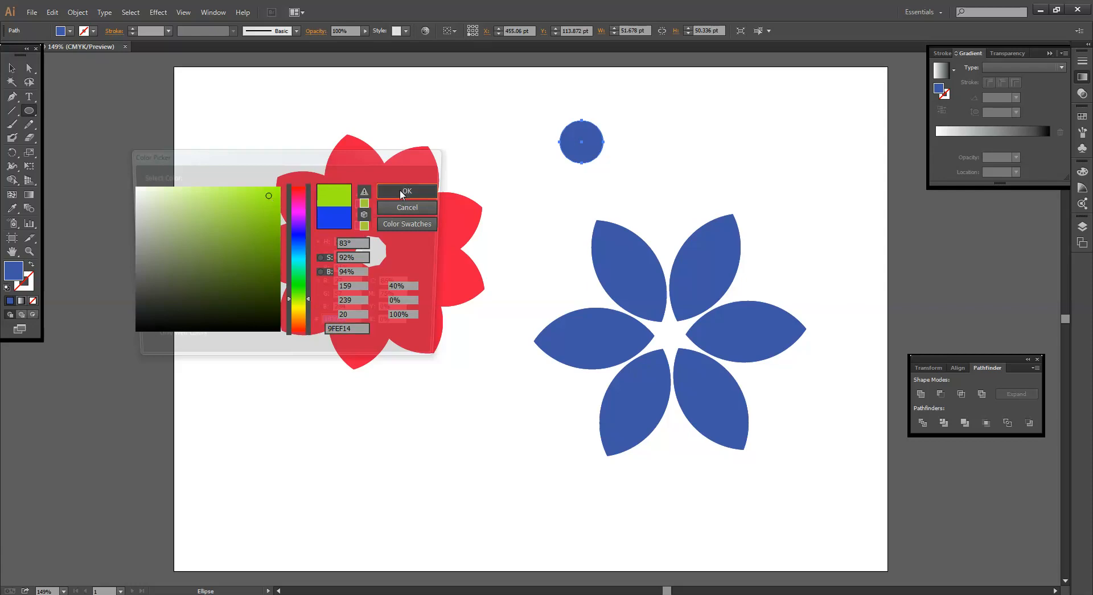
{"action": "left_click", "coordinate": [400, 192]}
Step: Move the green circle onto the centre of the blue flower and nudge it 1 pt down and 1 pt left
{"action": "left_click", "coordinate": [11, 68]}
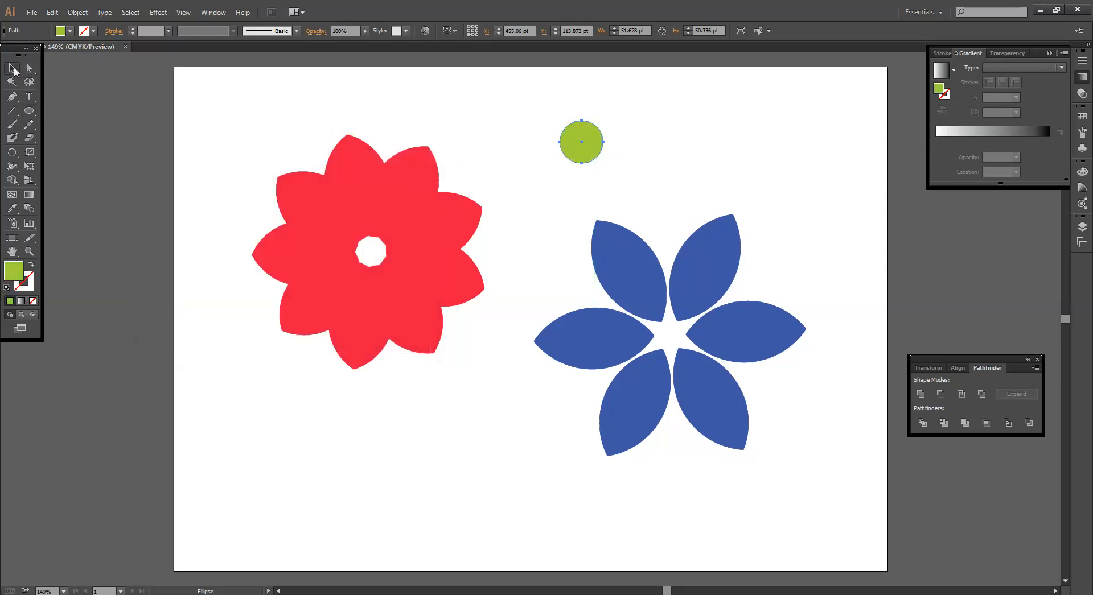
{"action": "left_click_drag", "start_coordinate": [581, 135], "coordinate": [672, 326]}
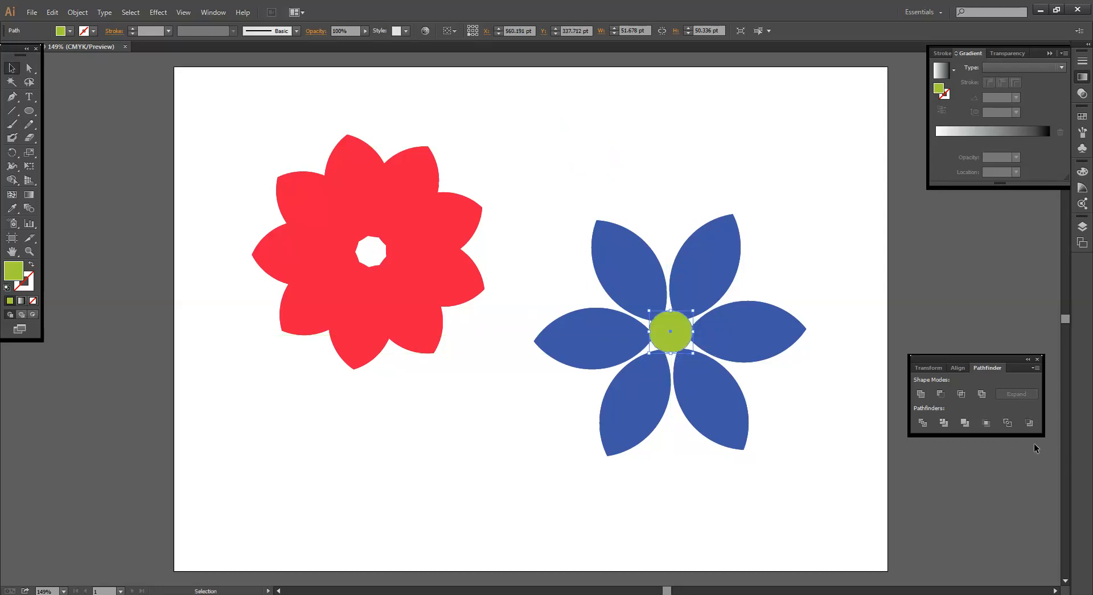
{"action": "key", "text": "Down"}
{"action": "key", "text": "Left"}
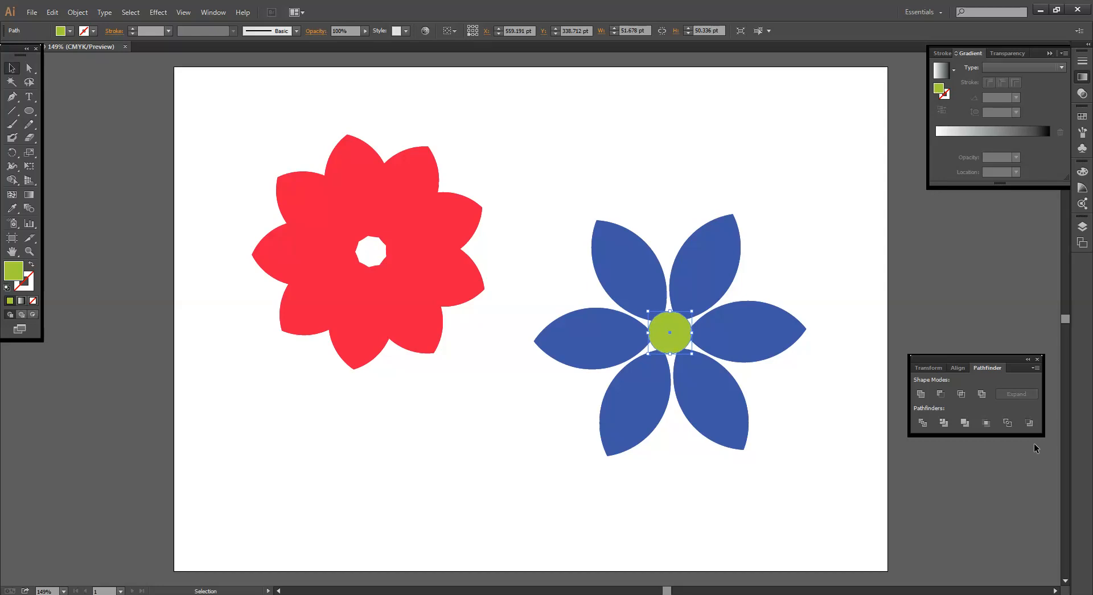